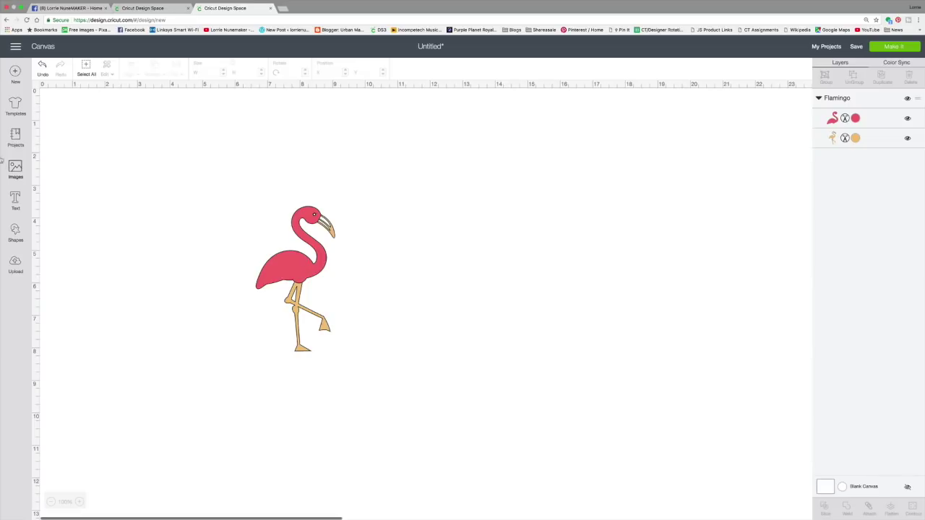
Add a text object reading 'Stand Tall' below the flamingo, removing the extra line
{"action": "left_click", "coordinate": [16, 201]}
{"action": "type", "text": "Stan;d"}
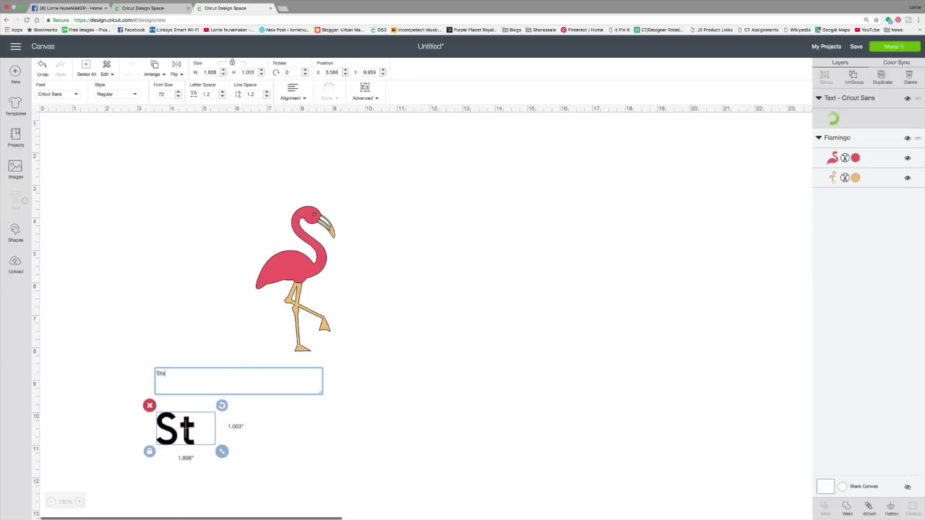
{"action": "key", "text": "BackSpace"}
{"action": "key", "text": "BackSpace"}
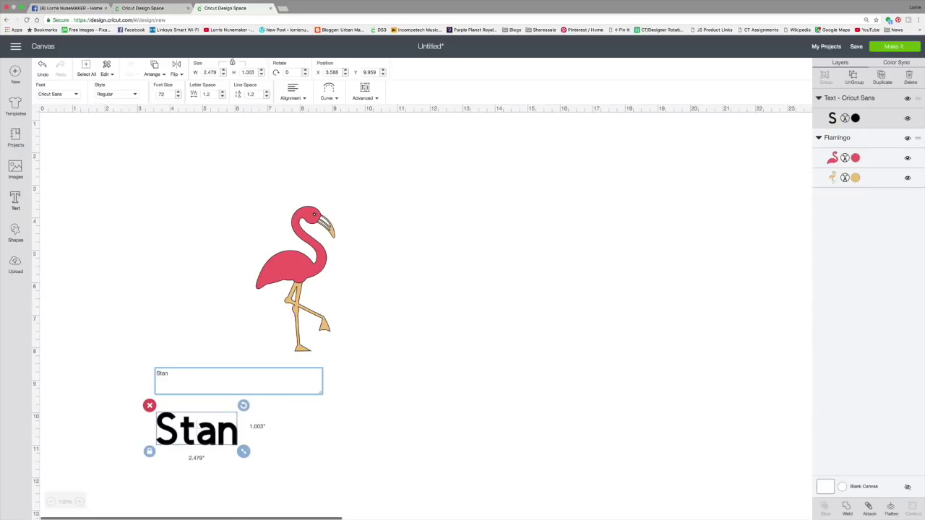
{"action": "type", "text": "d Tall "}
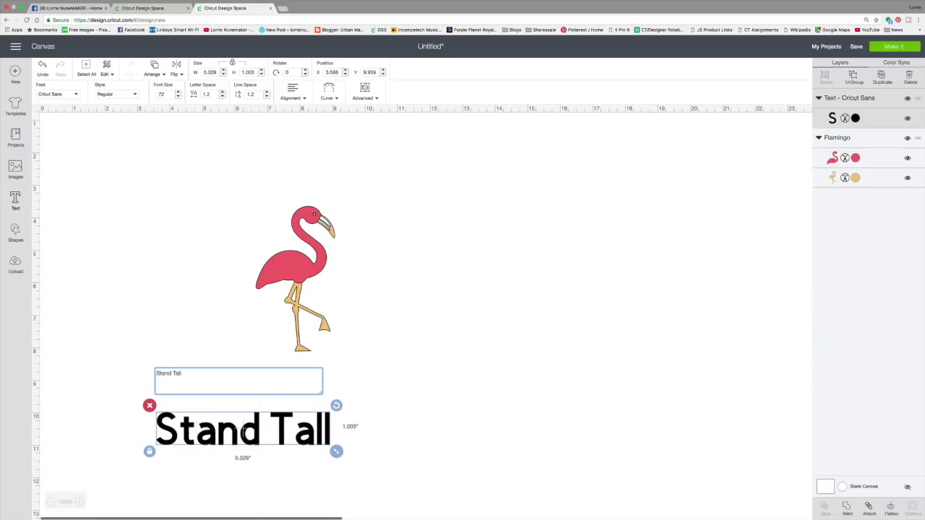
{"action": "type", "text": "My"}
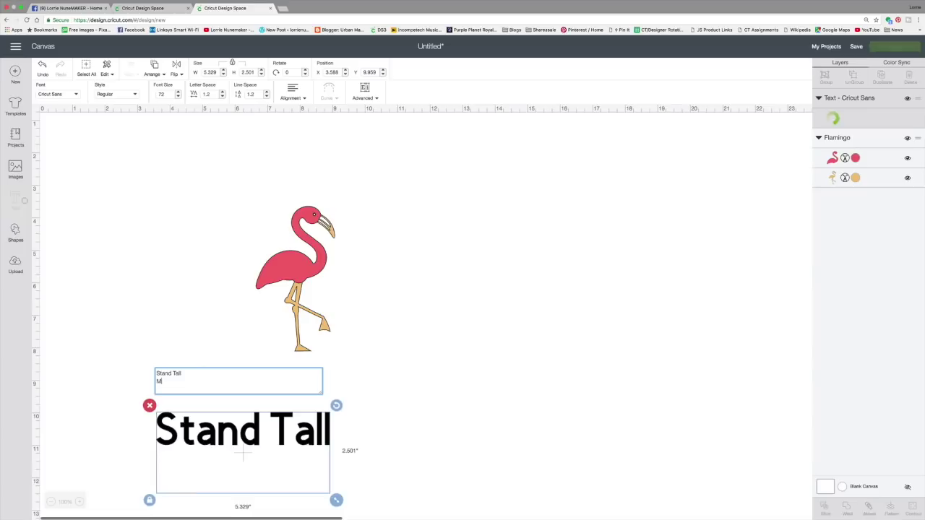
{"action": "key", "text": "BackSpace"}
{"action": "key", "text": "BackSpace"}
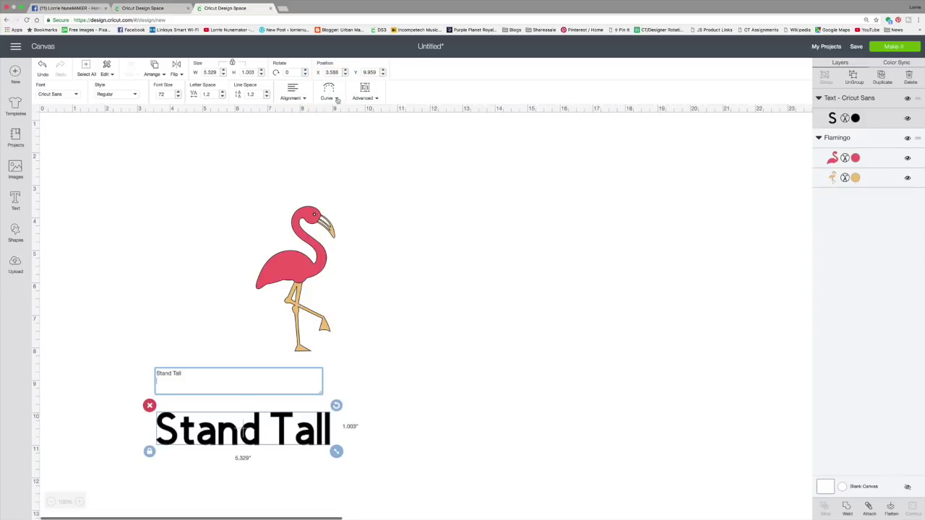
Curve the Stand Tall text to diameter 8.00 and move it above the flamingo
{"action": "left_click", "coordinate": [336, 99]}
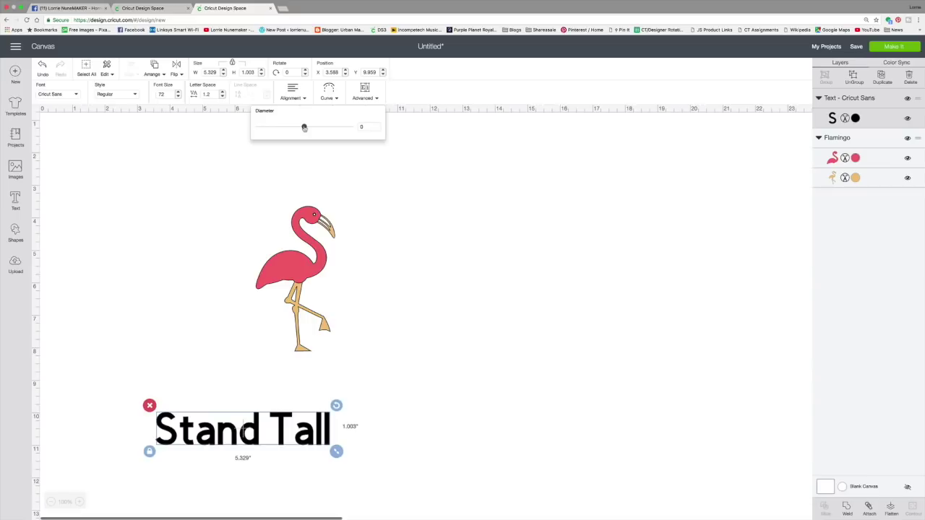
{"action": "mouse_move", "coordinate": [304, 127]}
{"action": "left_mouse_down"}
{"action": "mouse_move", "coordinate": [332, 128]}
{"action": "mouse_move", "coordinate": [281, 127]}
{"action": "mouse_move", "coordinate": [307, 127]}
{"action": "left_mouse_up"}
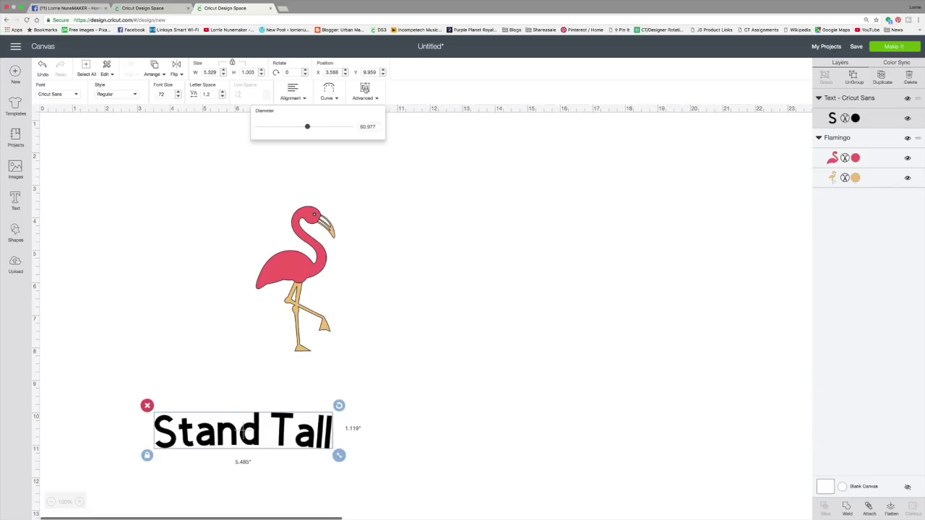
{"action": "mouse_move", "coordinate": [307, 127]}
{"action": "left_mouse_down"}
{"action": "mouse_move", "coordinate": [322, 129]}
{"action": "mouse_move", "coordinate": [304, 127]}
{"action": "left_mouse_up"}
{"action": "type", "text": "8.00"}
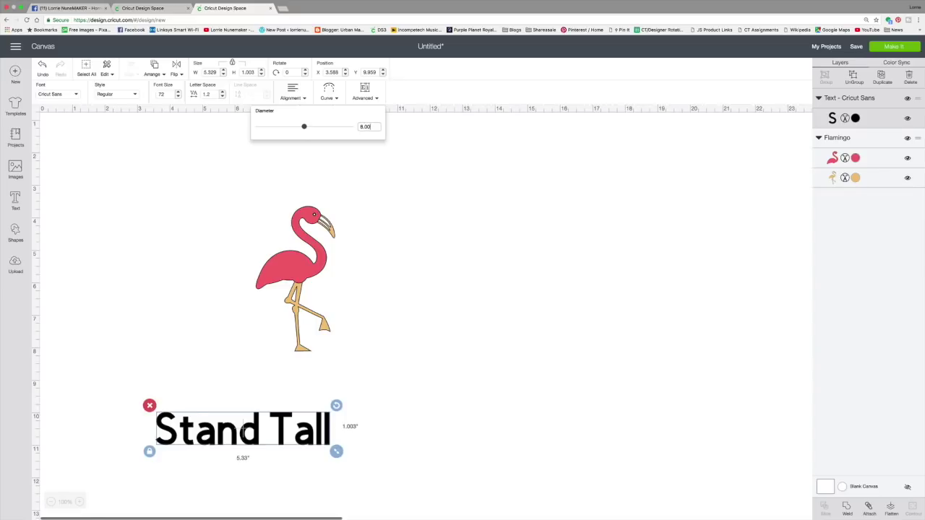
{"action": "key", "text": "Return"}
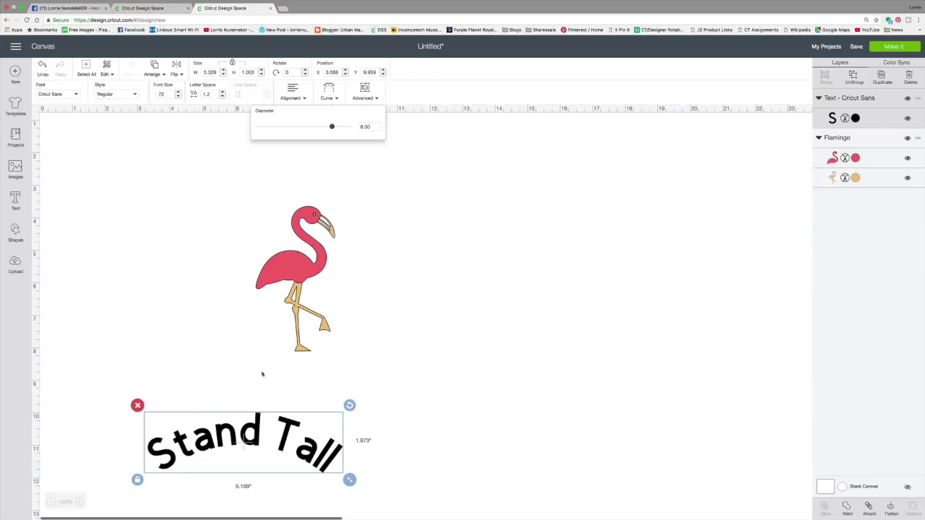
{"action": "left_click_drag", "start_coordinate": [253, 442], "coordinate": [303, 181]}
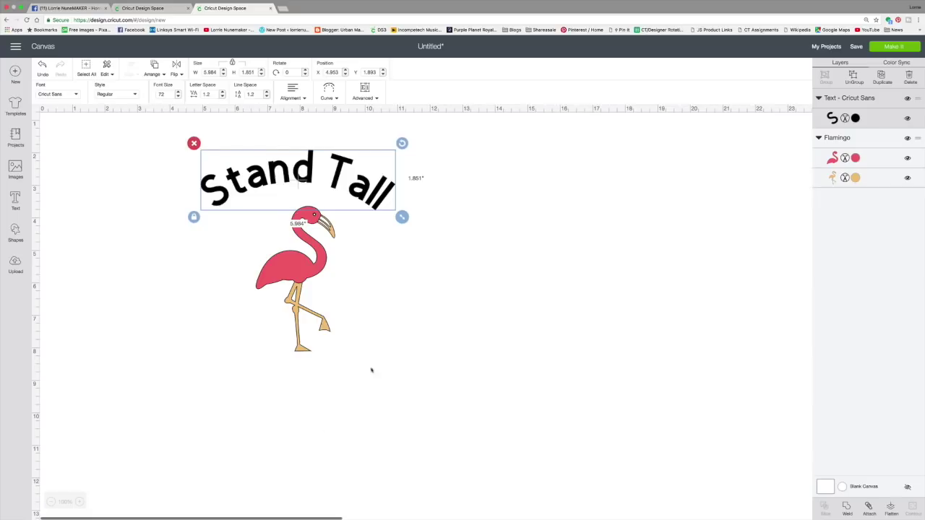
Add a new text object reading 'My Darling'
{"action": "left_click", "coordinate": [240, 366]}
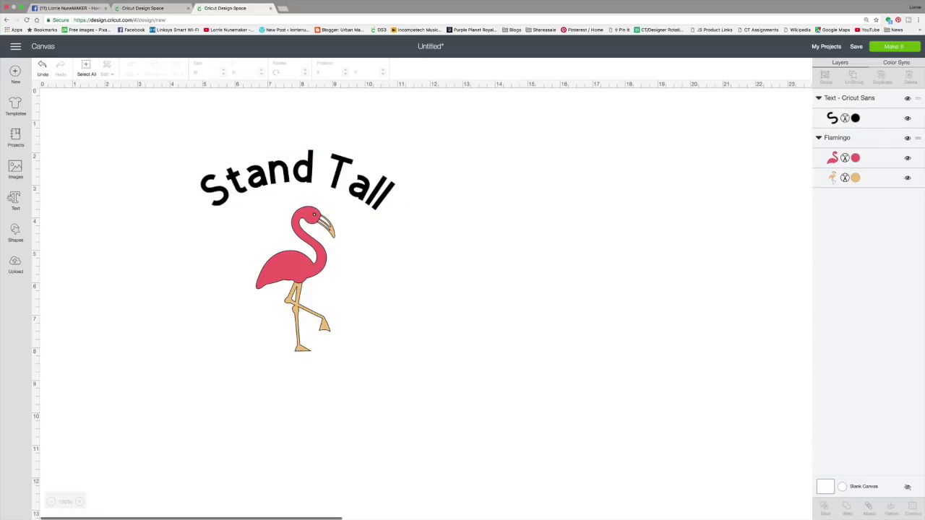
{"action": "left_click", "coordinate": [15, 201]}
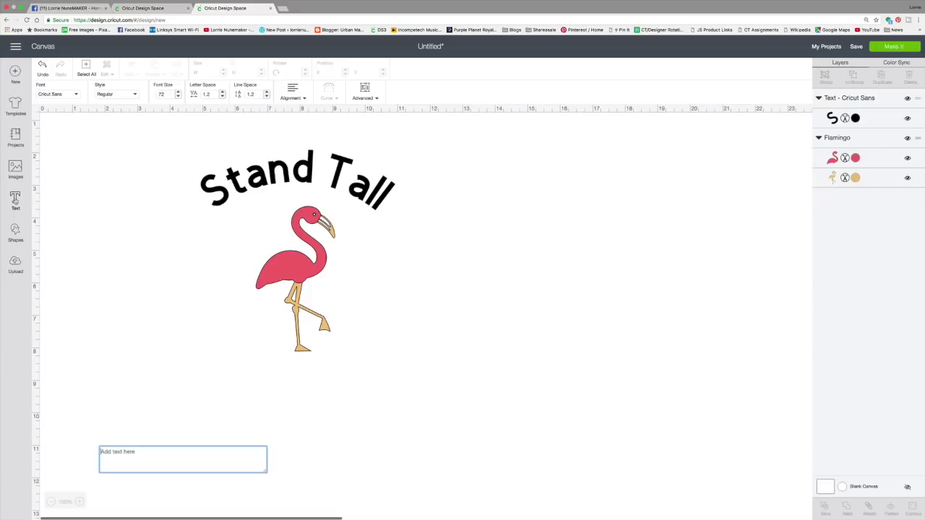
{"action": "type", "text": "My Darlin"}
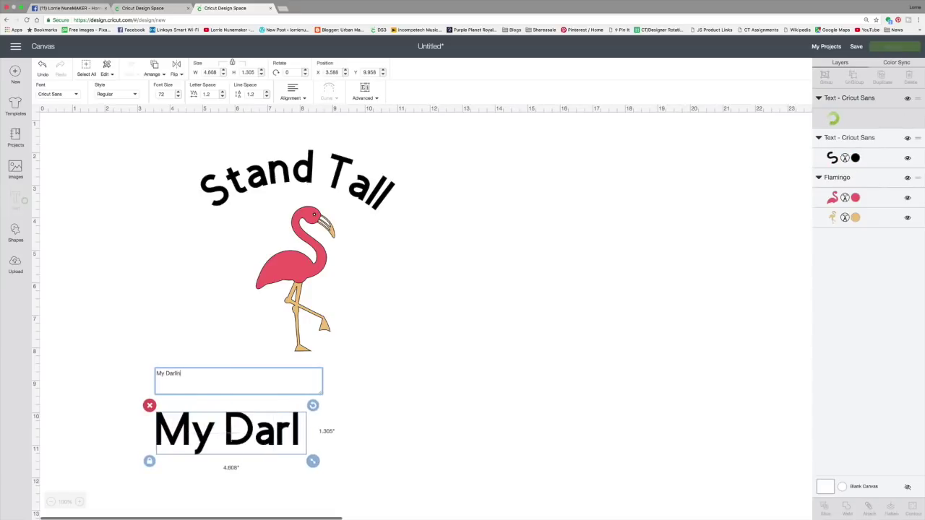
{"action": "type", "text": "g"}
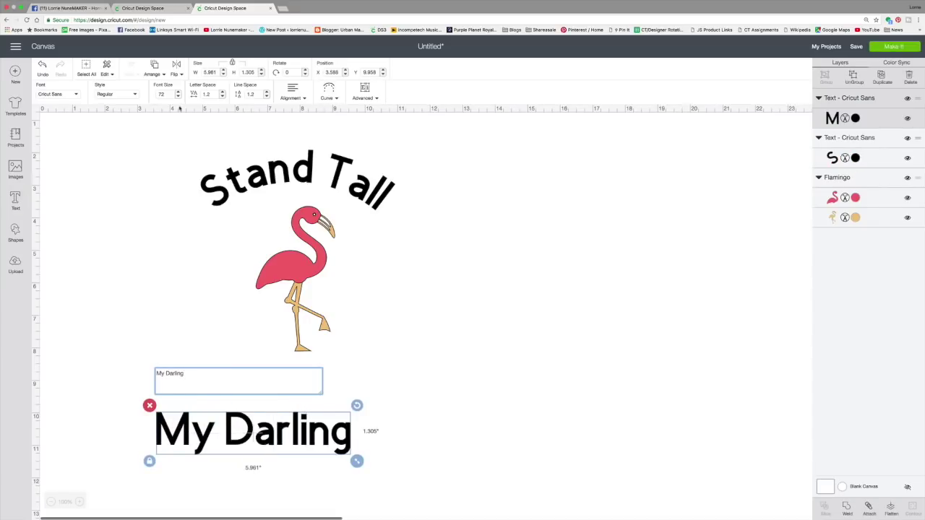
Curve My Darling to diameter -8.00, mirroring Stand Tall, and move it beneath the flamingo
{"action": "left_click", "coordinate": [339, 174]}
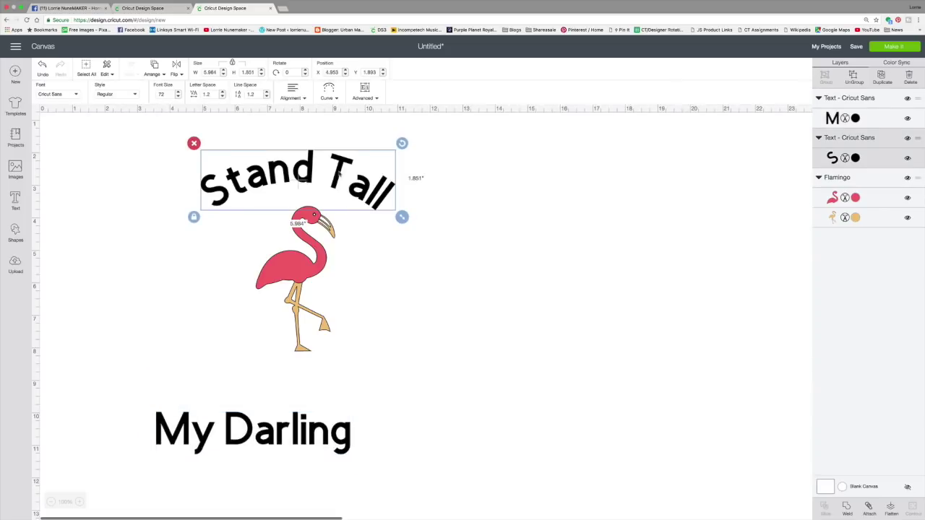
{"action": "left_click", "coordinate": [337, 100]}
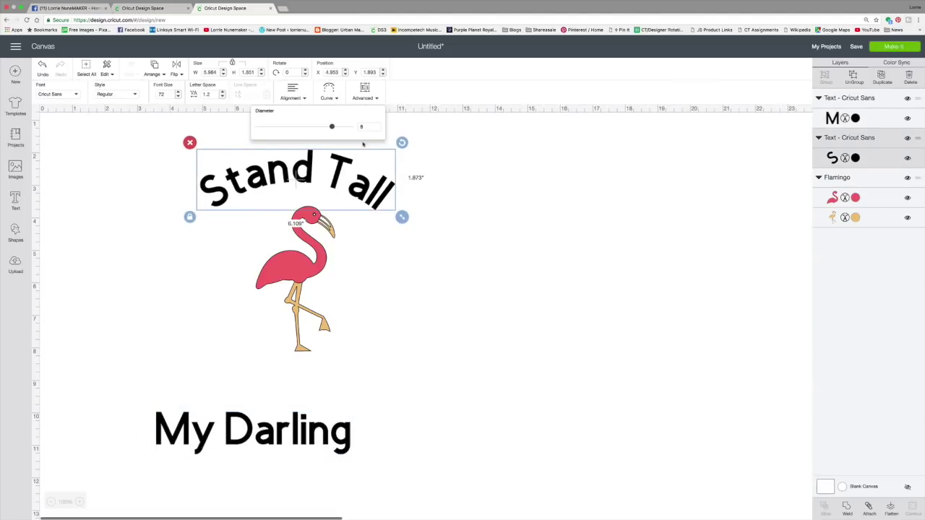
{"action": "left_click", "coordinate": [295, 431]}
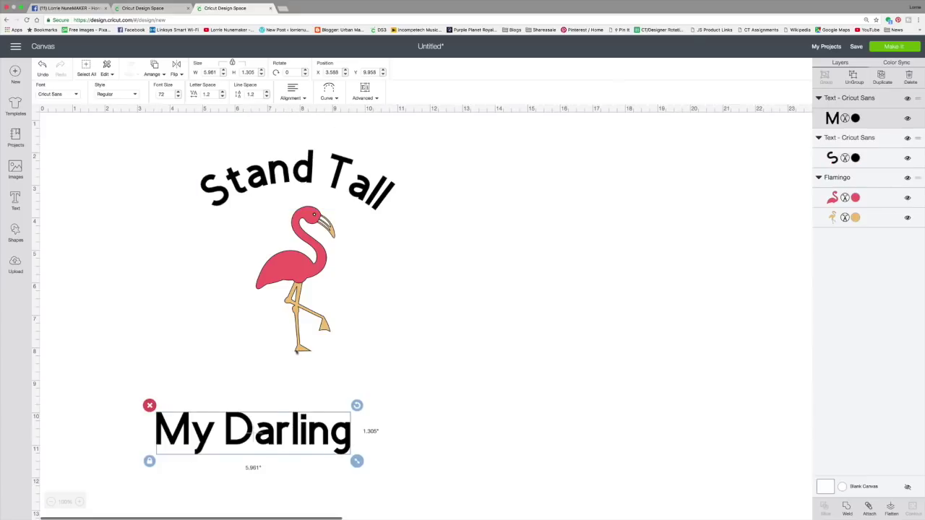
{"action": "left_click", "coordinate": [337, 101]}
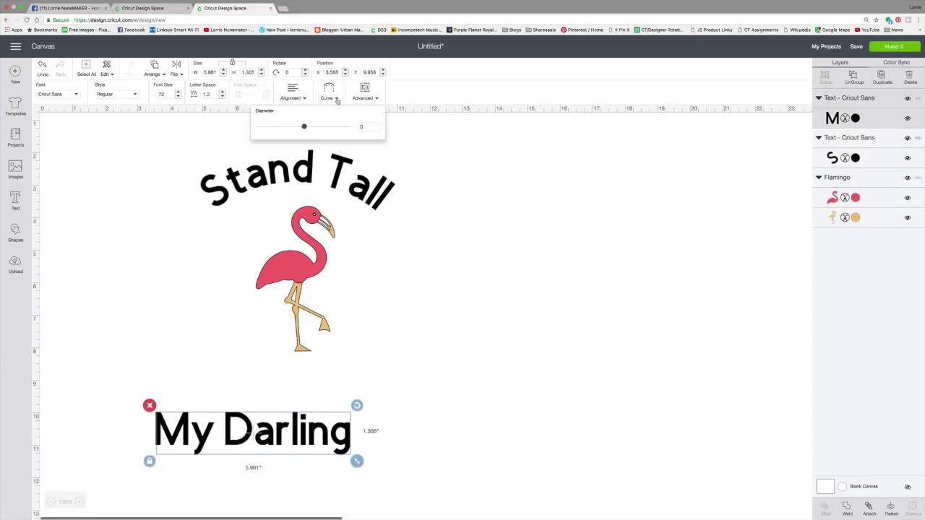
{"action": "left_click", "coordinate": [359, 127]}
{"action": "type", "text": "4"}
{"action": "type", "text": "8.00"}
{"action": "key", "text": "Return"}
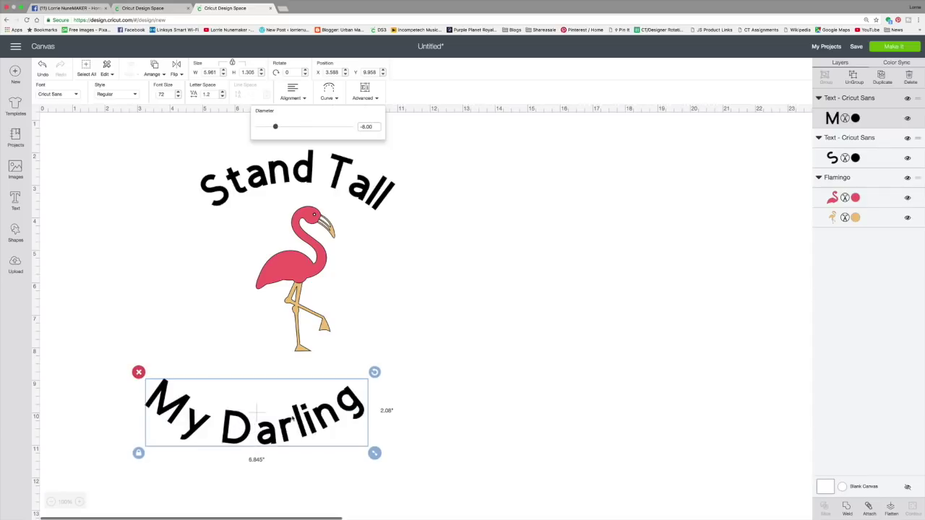
{"action": "left_click_drag", "start_coordinate": [254, 414], "coordinate": [309, 371]}
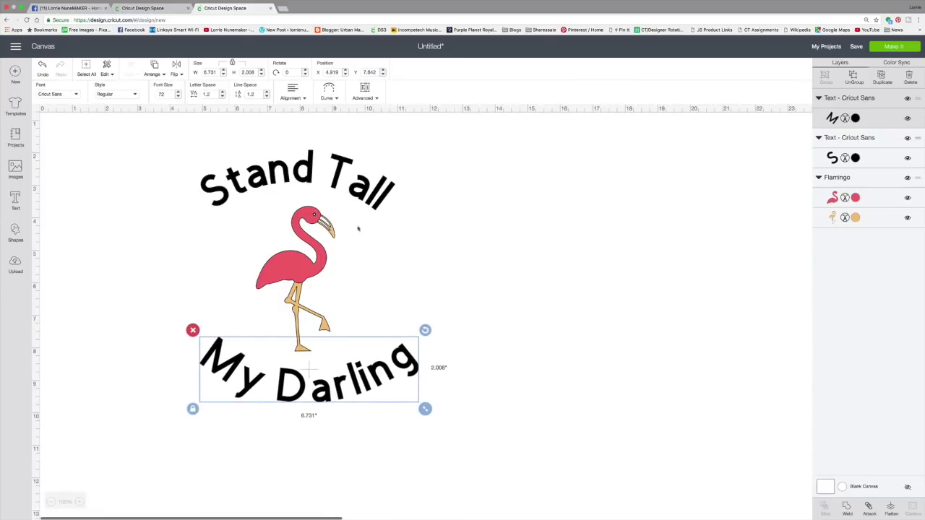
Center Stand Tall, the flamingo and My Darling horizontally
{"action": "left_click", "coordinate": [279, 439]}
{"action": "left_click_drag", "start_coordinate": [143, 123], "coordinate": [444, 437]}
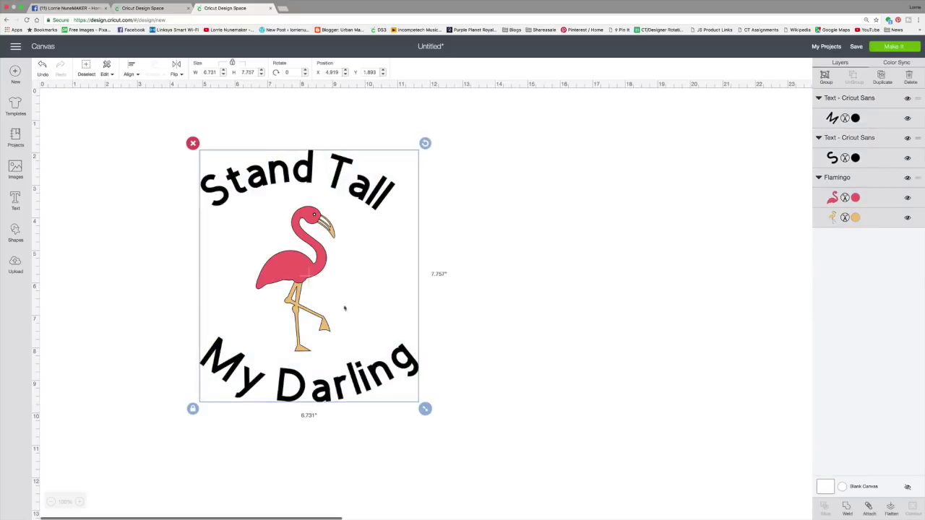
{"action": "left_click", "coordinate": [138, 75]}
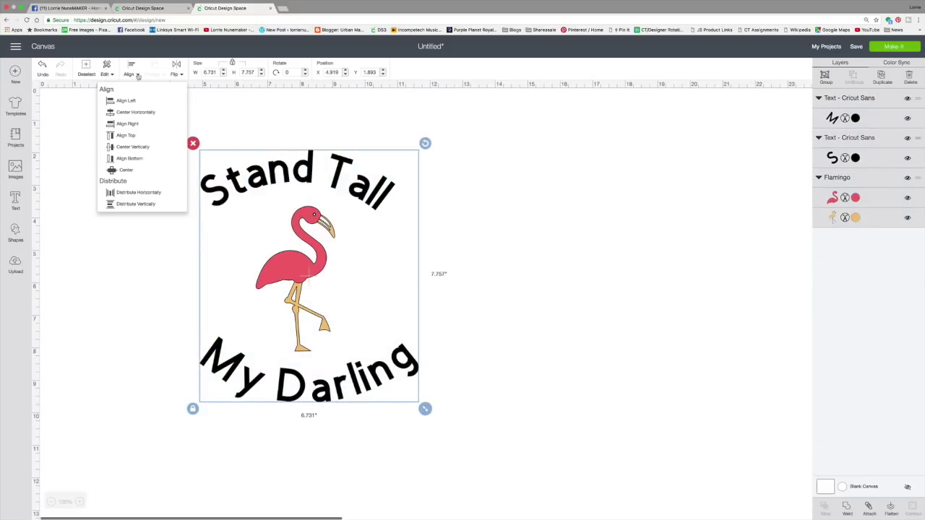
{"action": "left_click", "coordinate": [131, 112]}
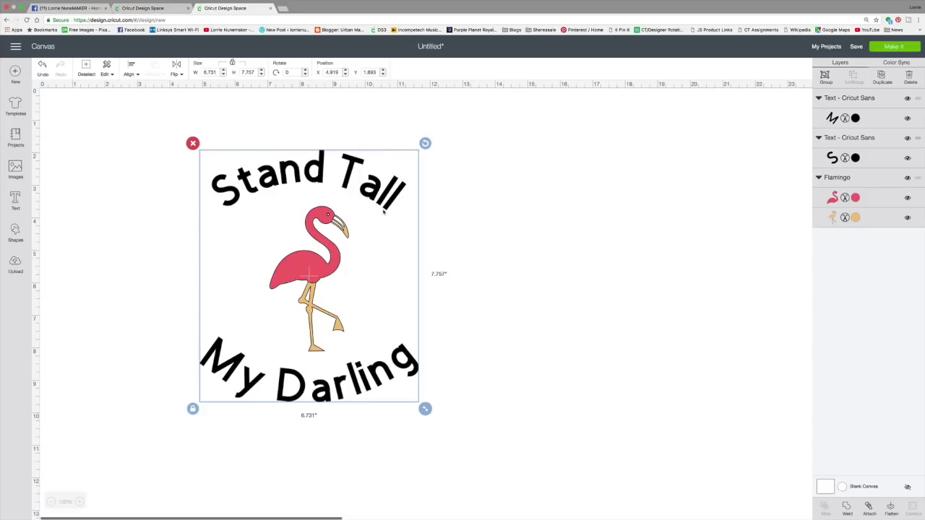
Nudge My Darling slightly lower beneath the flamingo's feet
{"action": "left_click", "coordinate": [297, 470]}
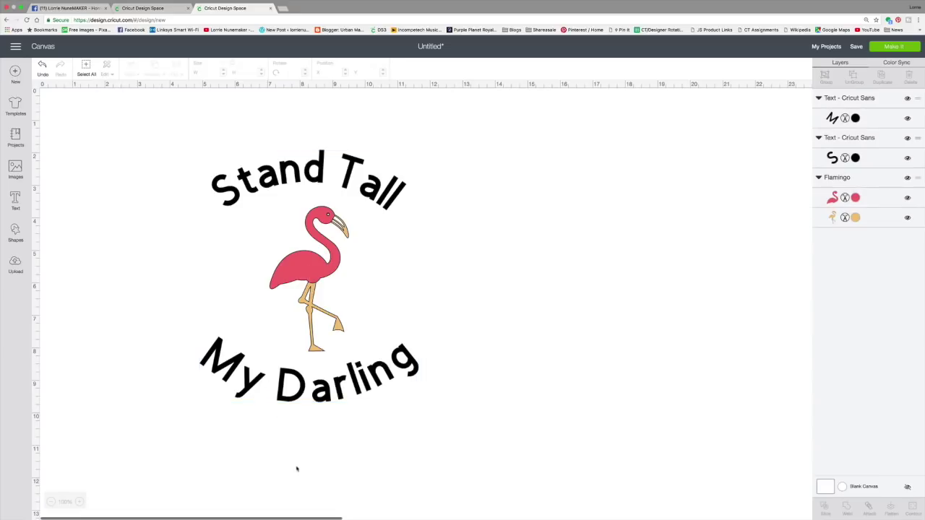
{"action": "left_click", "coordinate": [325, 402]}
{"action": "left_click_drag", "start_coordinate": [325, 401], "coordinate": [327, 405]}
{"action": "left_click", "coordinate": [383, 295]}
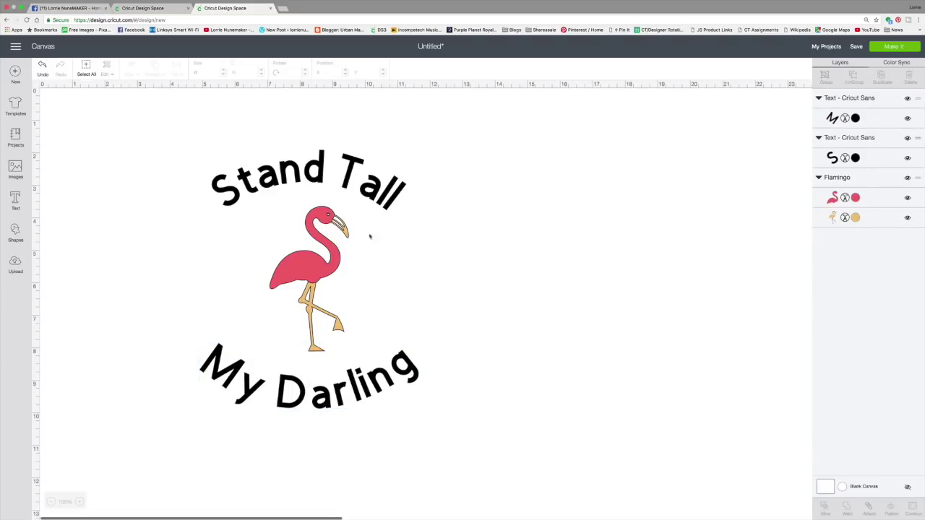
{"action": "left_click", "coordinate": [354, 189]}
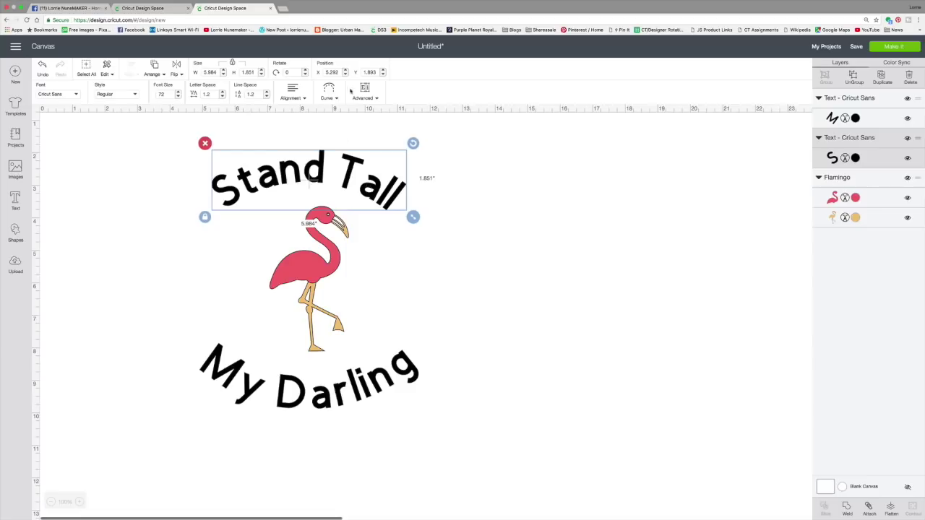
Ungroup Stand Tall to single letters and nudge the T of Tall slightly right
{"action": "left_click", "coordinate": [376, 99]}
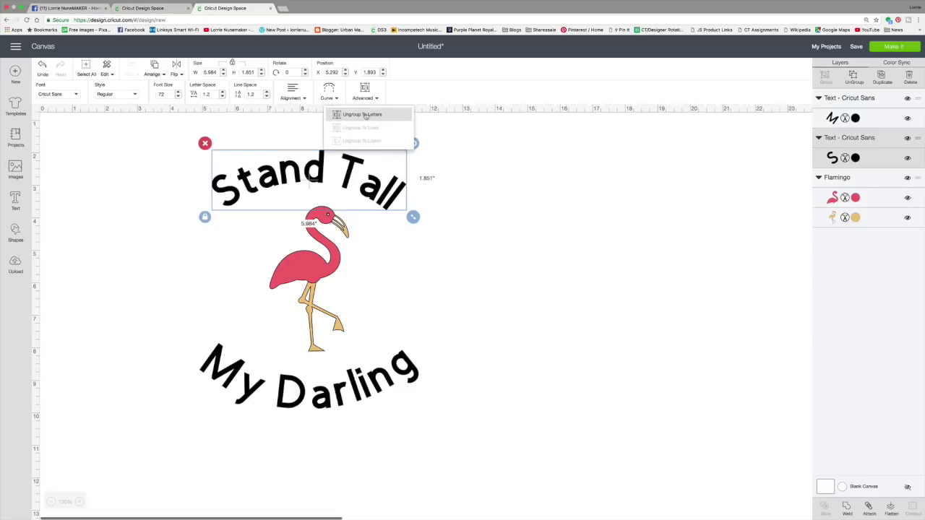
{"action": "left_click", "coordinate": [365, 115]}
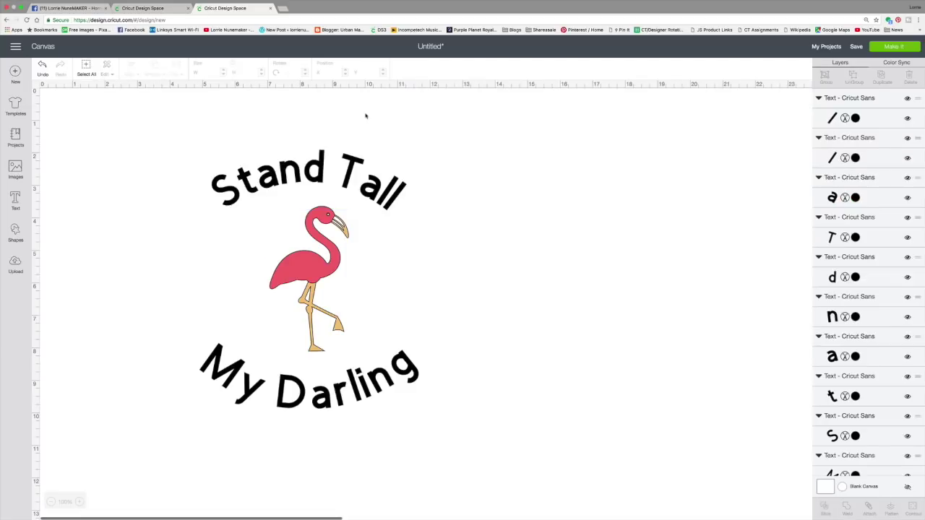
{"action": "left_click", "coordinate": [351, 177]}
{"action": "left_click_drag", "start_coordinate": [352, 176], "coordinate": [354, 177]}
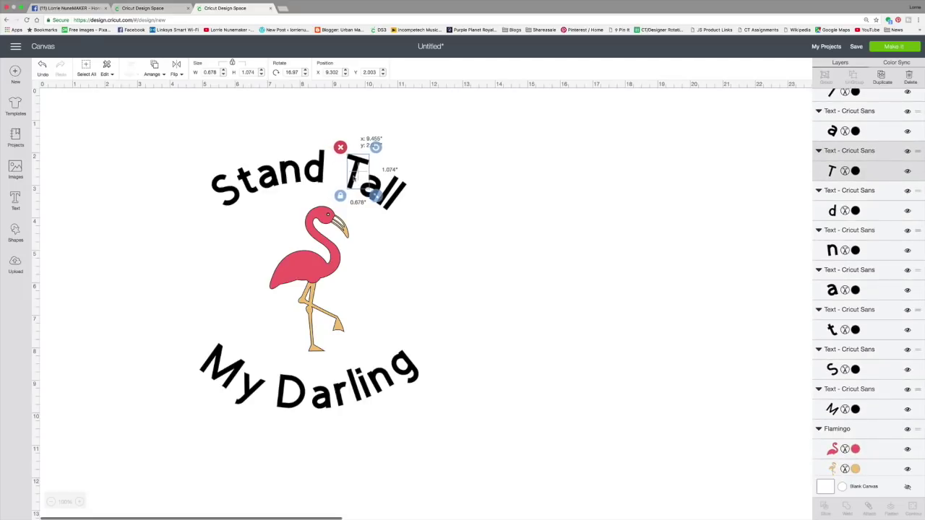
{"action": "left_click", "coordinate": [463, 225]}
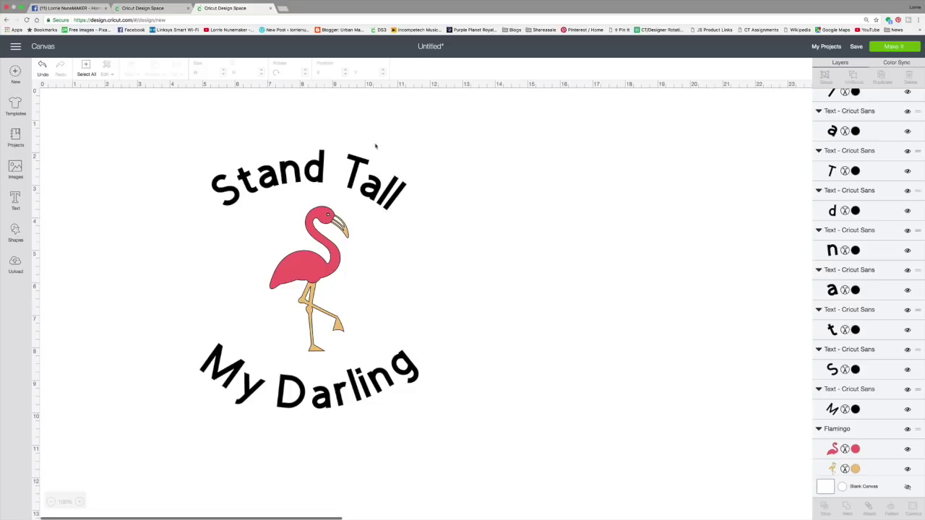
{"action": "left_click", "coordinate": [354, 172]}
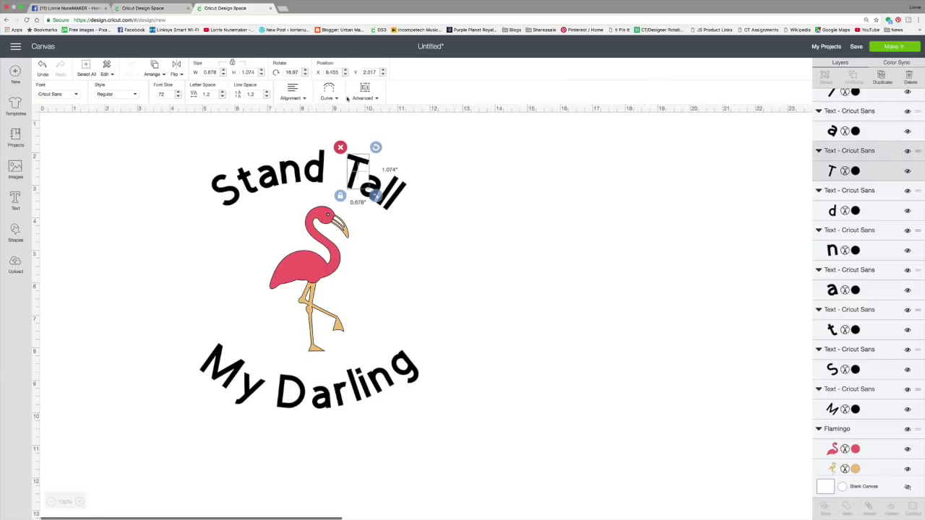
{"action": "left_click", "coordinate": [209, 197]}
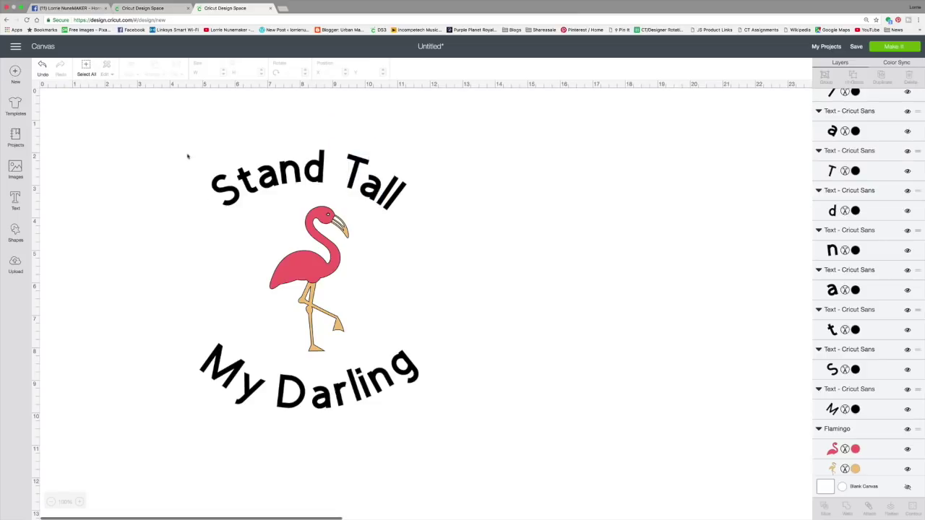
{"action": "left_click_drag", "start_coordinate": [188, 153], "coordinate": [418, 193]}
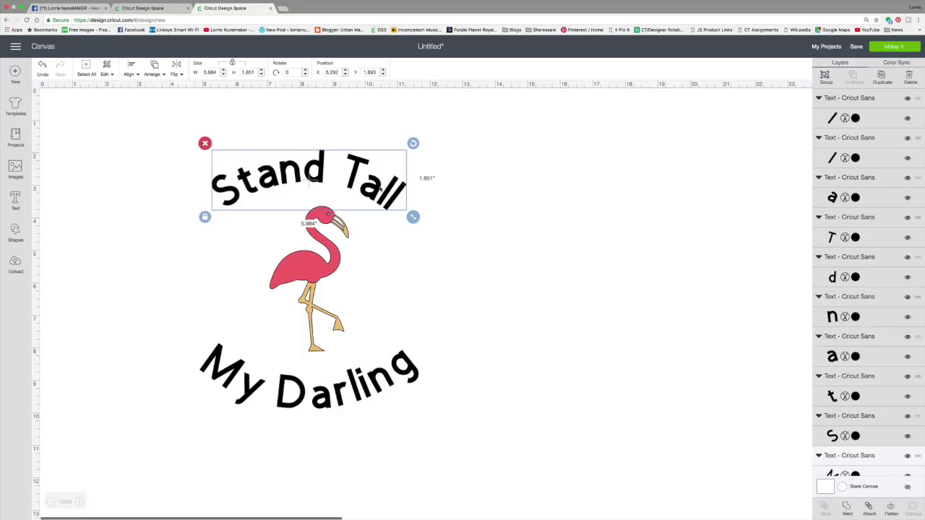
Weld all the Stand Tall letters into a single Weld Result layer
{"action": "right_click", "coordinate": [381, 190]}
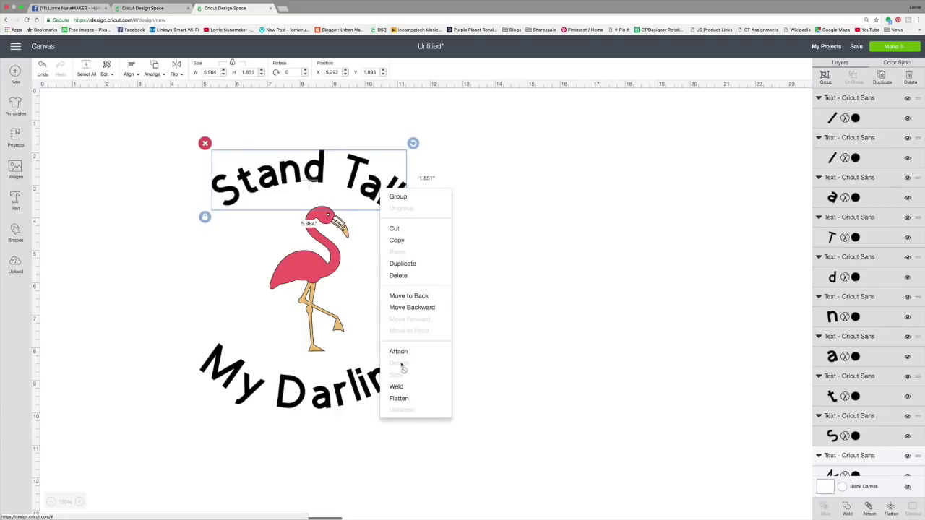
{"action": "left_click", "coordinate": [498, 306]}
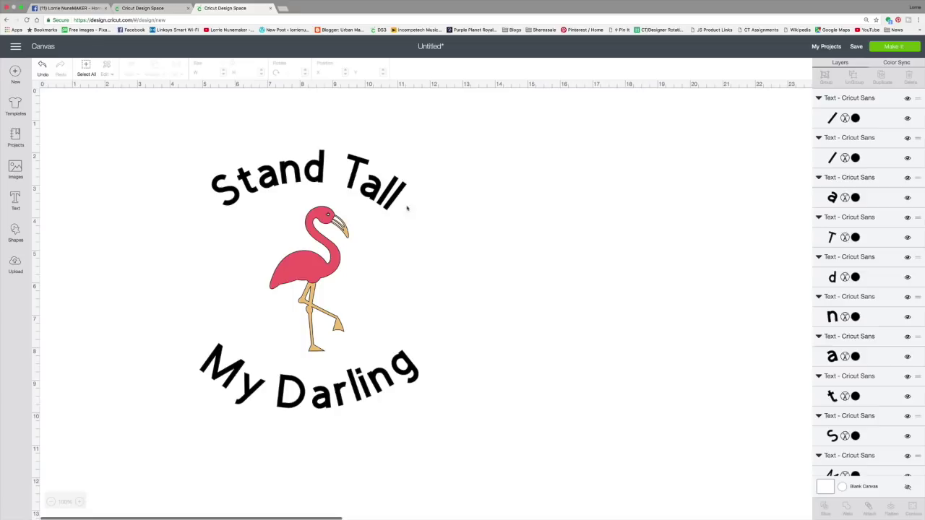
{"action": "left_click", "coordinate": [394, 204]}
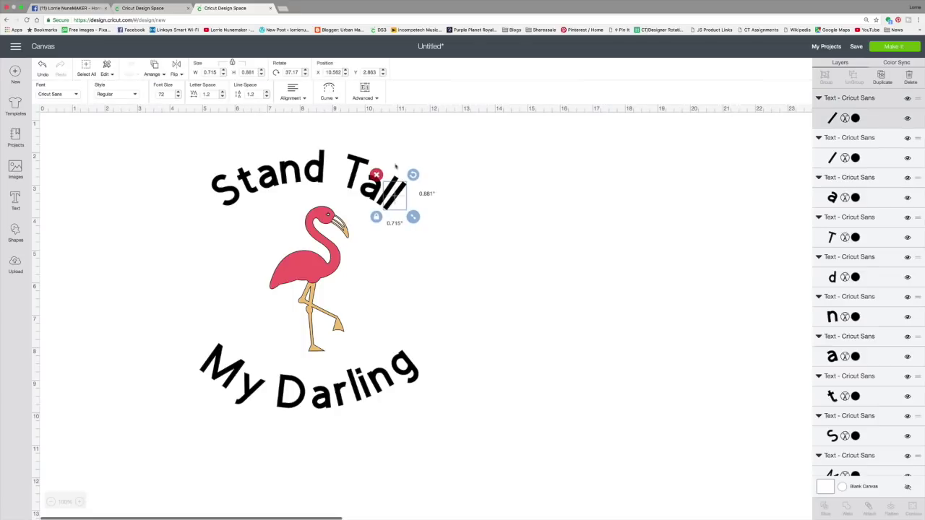
{"action": "left_click", "coordinate": [434, 188]}
{"action": "left_click_drag", "start_coordinate": [444, 186], "coordinate": [311, 181]}
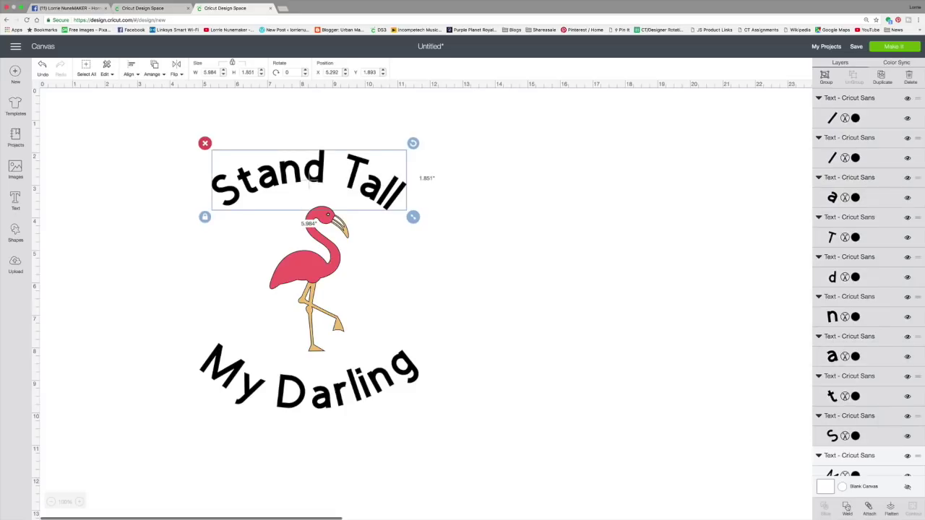
{"action": "left_click", "coordinate": [848, 508]}
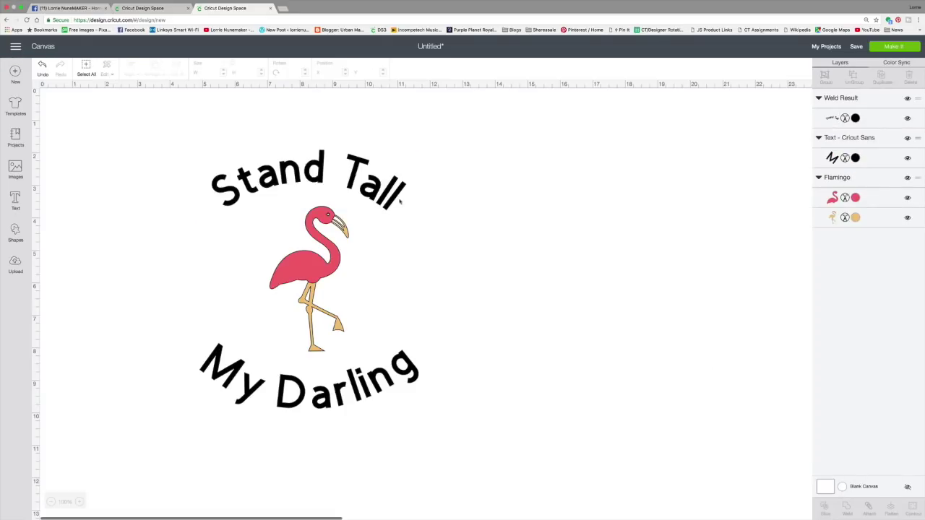
{"action": "left_click", "coordinate": [395, 199]}
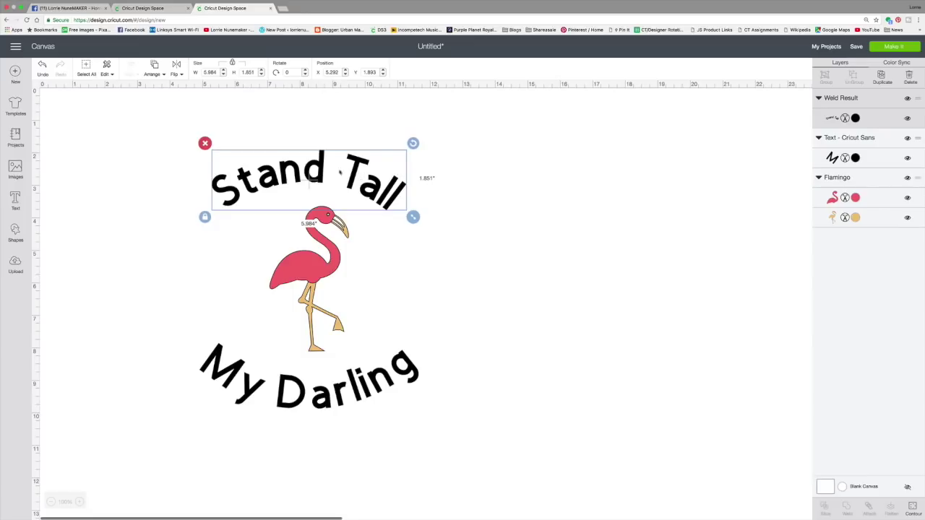
{"action": "left_click", "coordinate": [469, 199]}
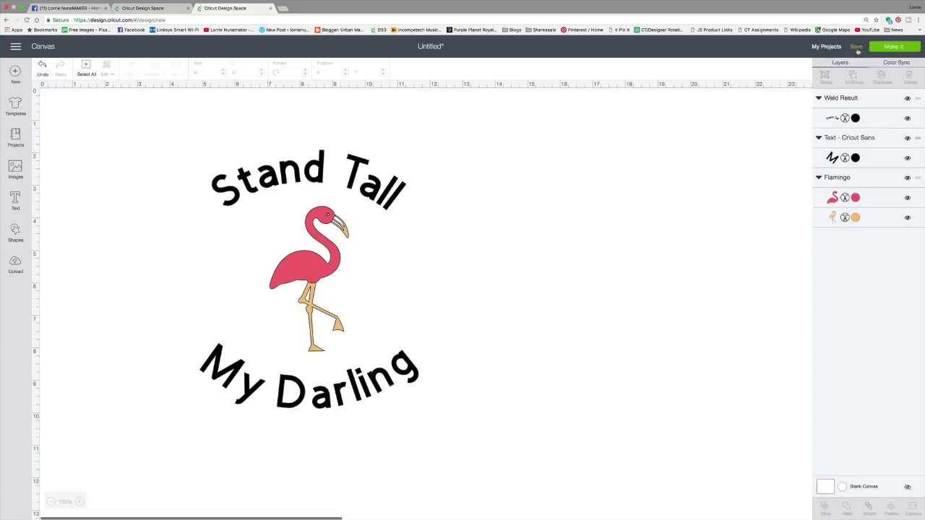
Save the project under the name 'Stand Tall My Darling'
{"action": "left_click", "coordinate": [856, 47]}
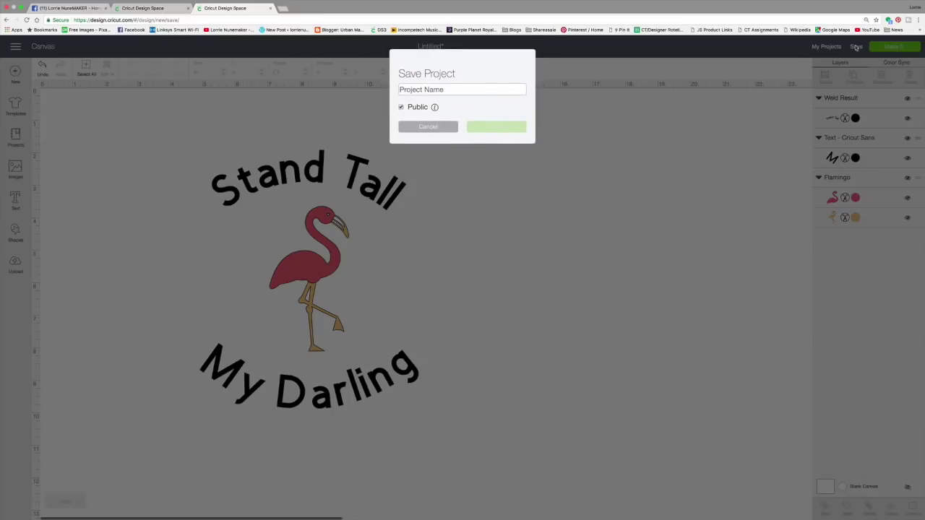
{"action": "type", "text": "Stand"}
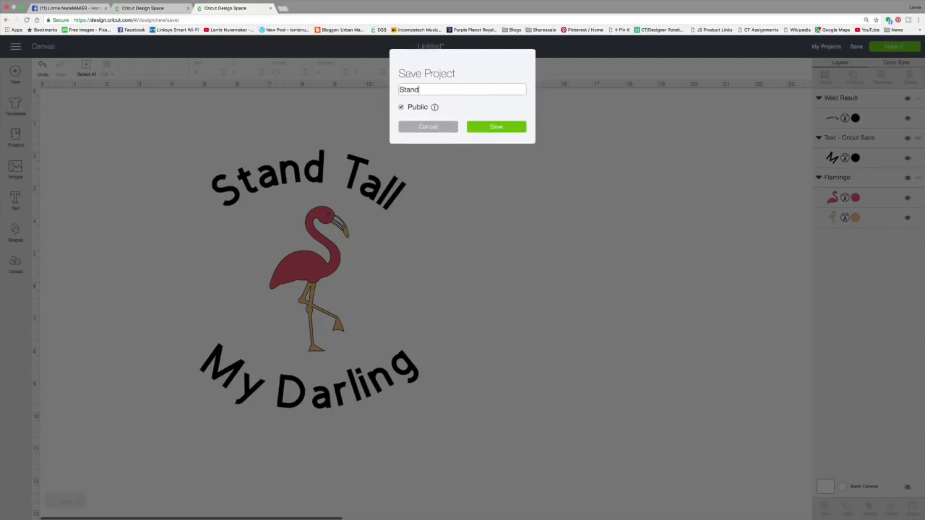
{"action": "type", "text": "Tall My Darling"}
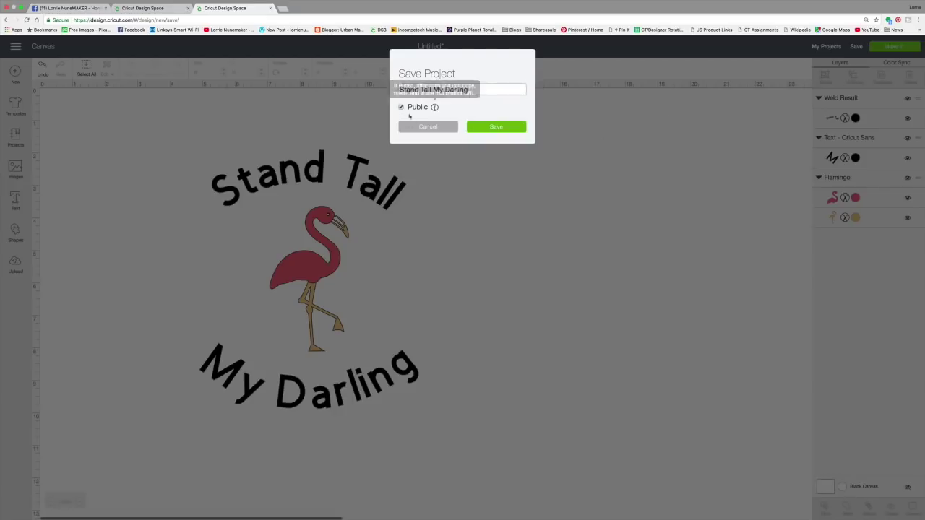
{"action": "left_click", "coordinate": [499, 128]}
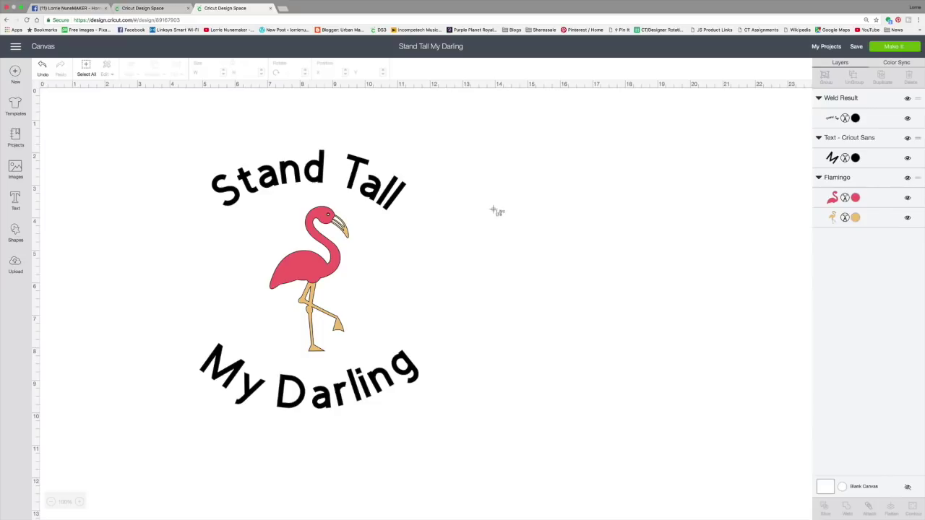
{"action": "left_click_drag", "start_coordinate": [180, 144], "coordinate": [461, 419]}
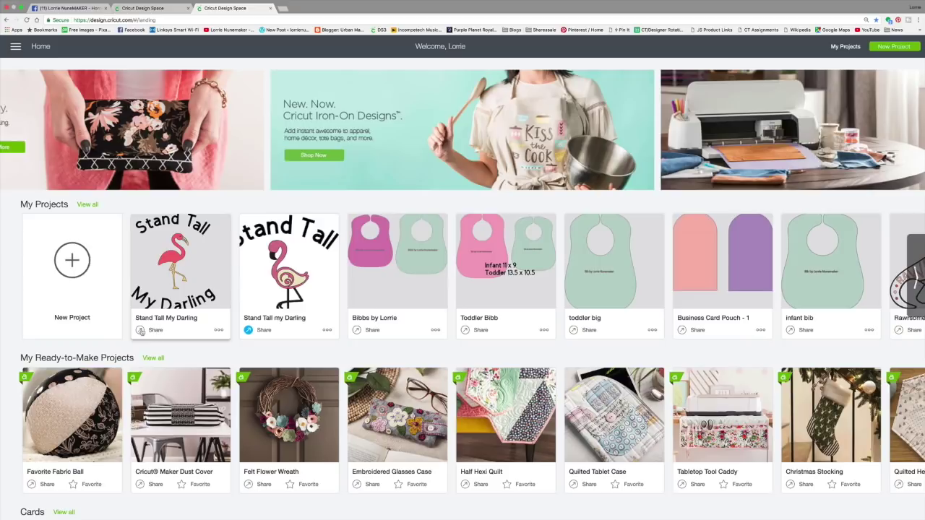
Share the Stand Tall My Darling project card and open its Add Details form
{"action": "left_click", "coordinate": [141, 330]}
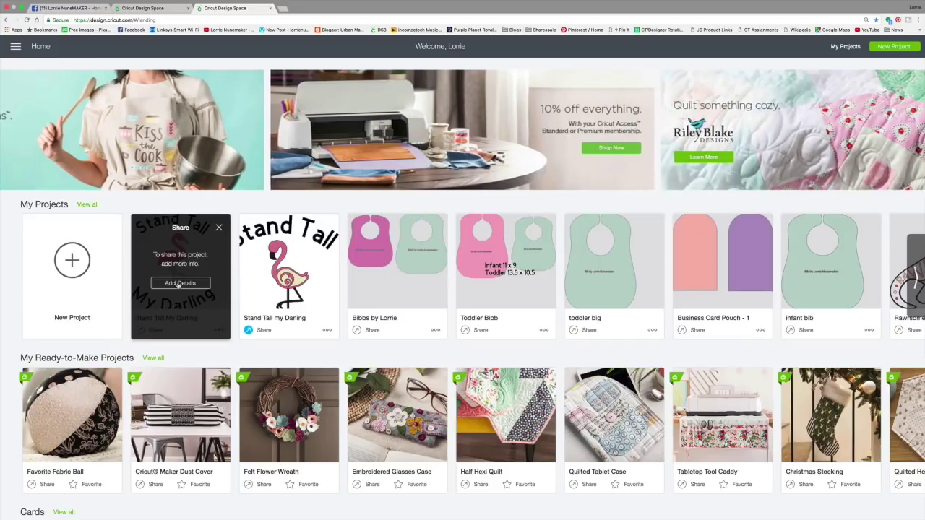
{"action": "left_click", "coordinate": [180, 284]}
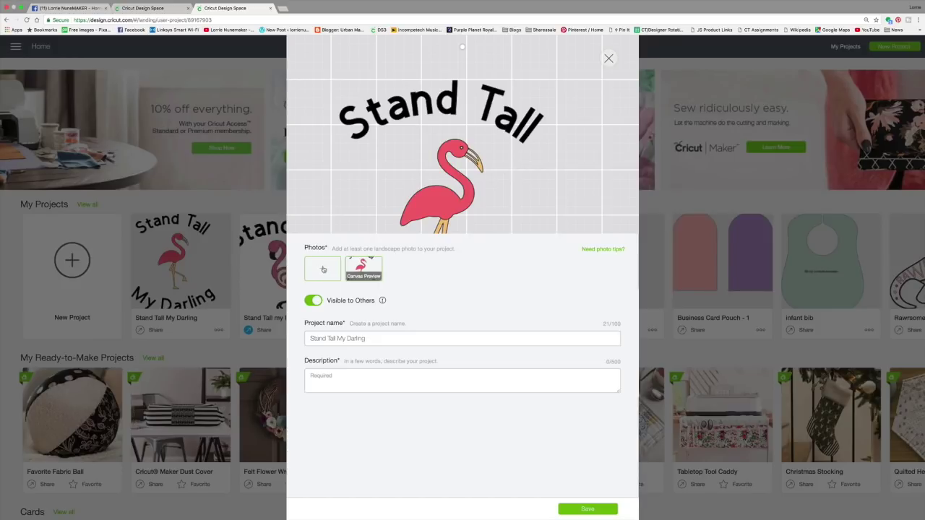
{"action": "left_click", "coordinate": [323, 270]}
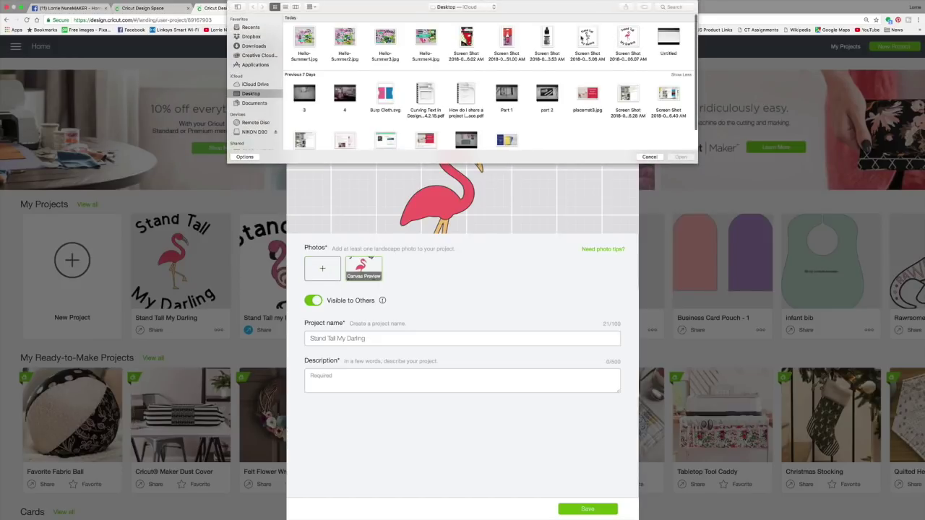
{"action": "left_click", "coordinate": [586, 38]}
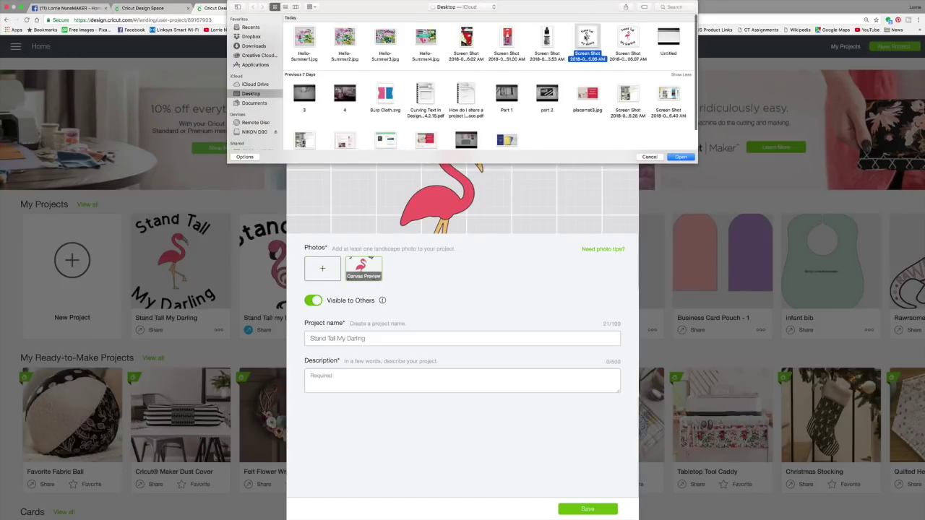
{"action": "left_click", "coordinate": [680, 157]}
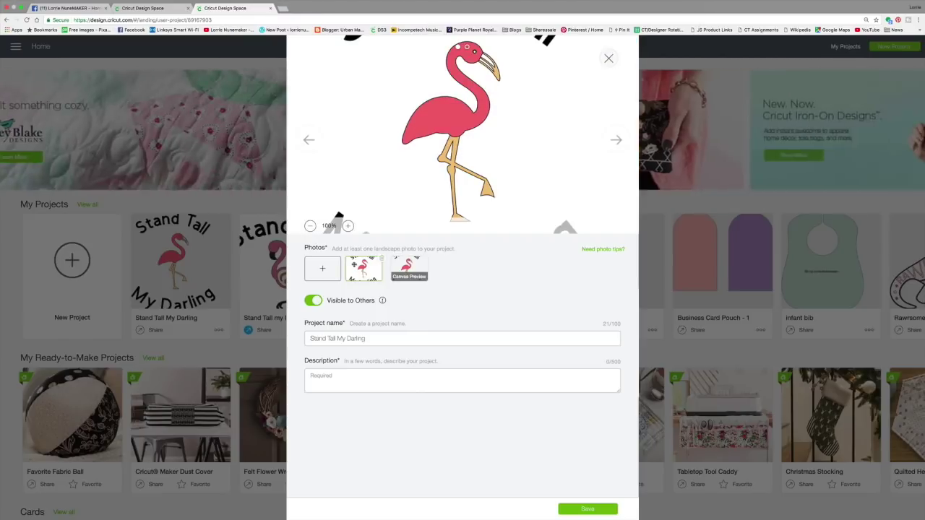
{"action": "left_click_drag", "start_coordinate": [467, 47], "coordinate": [467, 115]}
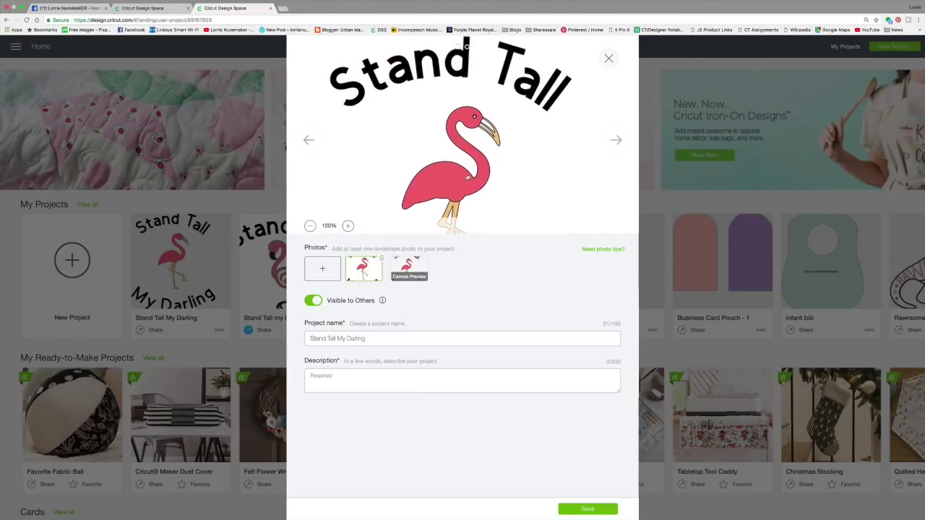
{"action": "left_click", "coordinate": [349, 225]}
{"action": "left_click", "coordinate": [348, 226]}
{"action": "left_click", "coordinate": [348, 225]}
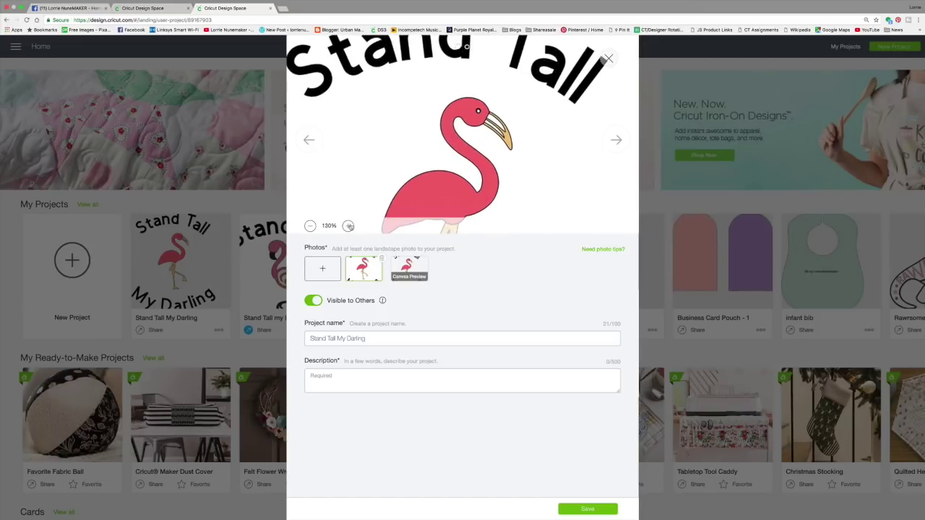
{"action": "left_click", "coordinate": [348, 225]}
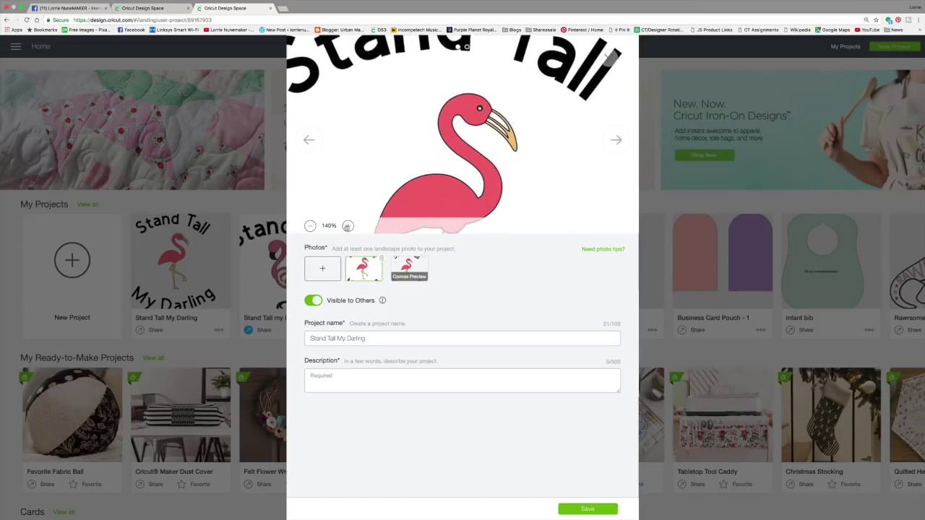
{"action": "left_click", "coordinate": [310, 227]}
{"action": "left_click", "coordinate": [310, 226]}
{"action": "left_click", "coordinate": [310, 226]}
{"action": "left_click", "coordinate": [310, 226]}
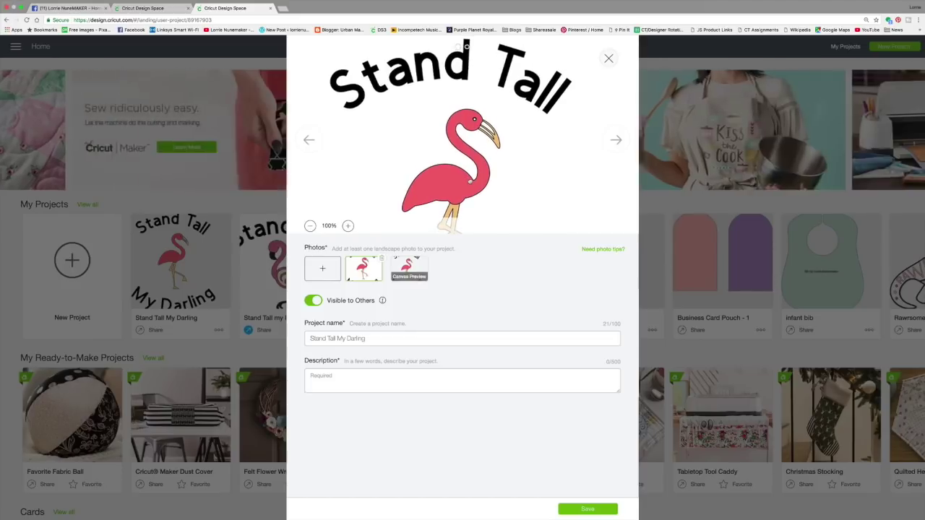
{"action": "left_click", "coordinate": [415, 269]}
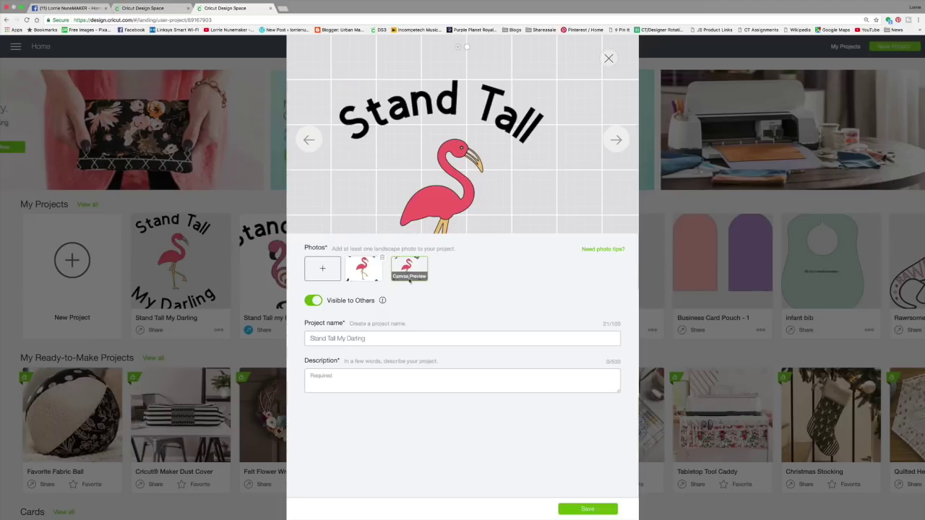
{"action": "left_click", "coordinate": [365, 272]}
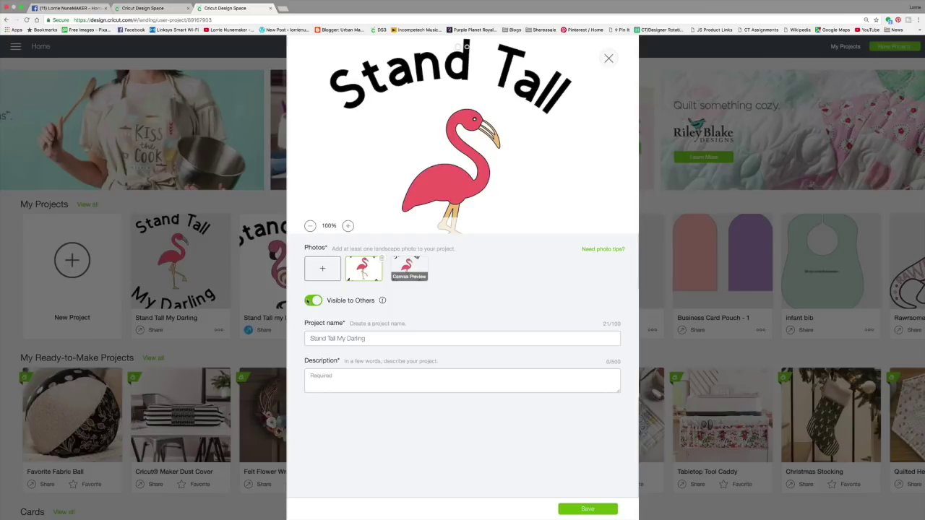
{"action": "left_click", "coordinate": [313, 300]}
{"action": "left_click", "coordinate": [315, 300]}
Describe it as 'Great idea for a tshirt. Use Glitter Vinyl for the FLamingo' and save
{"action": "left_click", "coordinate": [378, 339]}
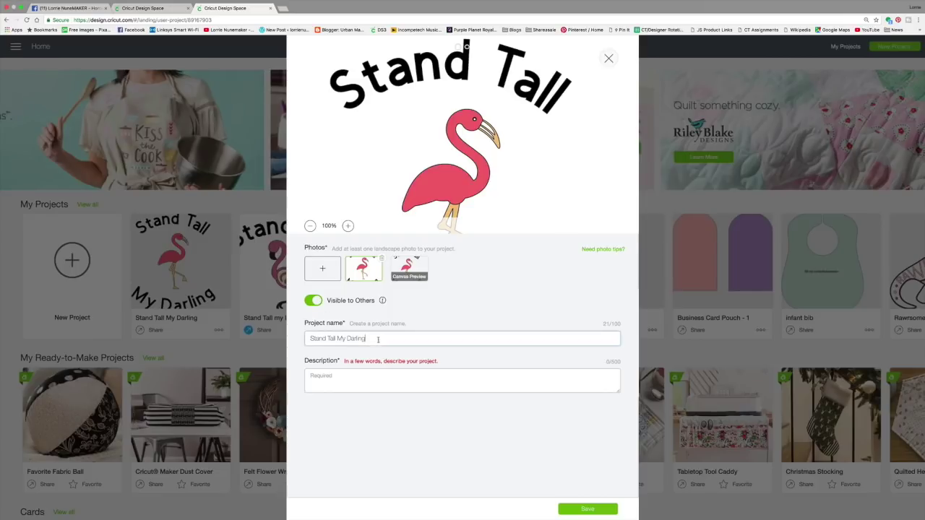
{"action": "left_click", "coordinate": [335, 378]}
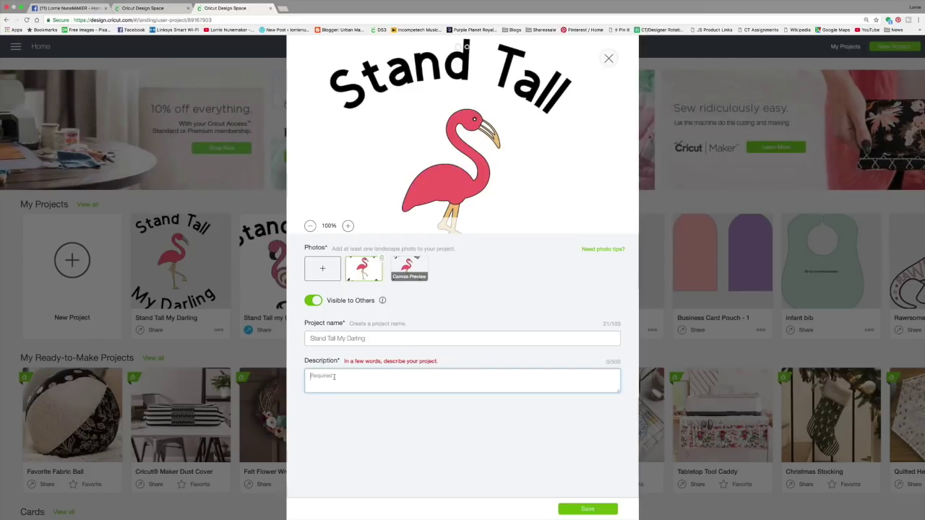
{"action": "type", "text": "Stand Tall M"}
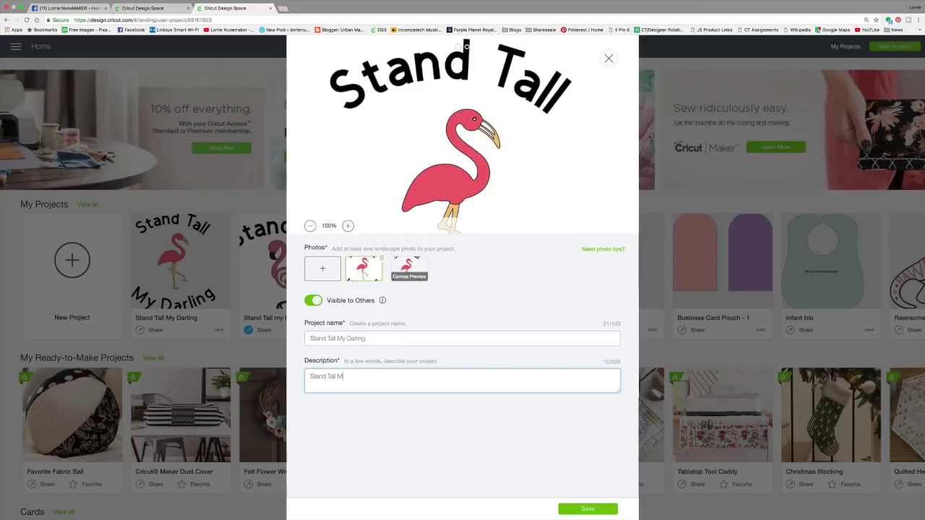
{"action": "type", "text": "y Darling, Great idea for a tshirt."}
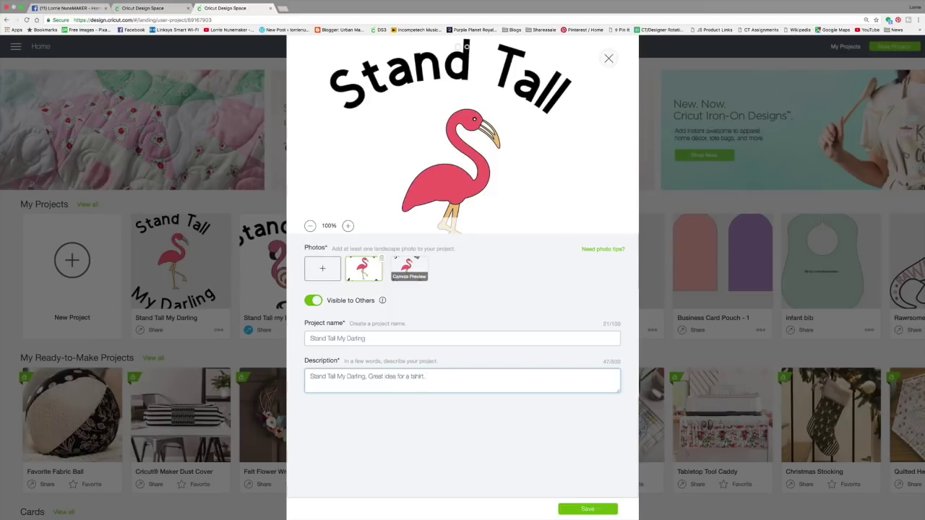
{"action": "type", "text": "Use Glitter Vinyl for the "}
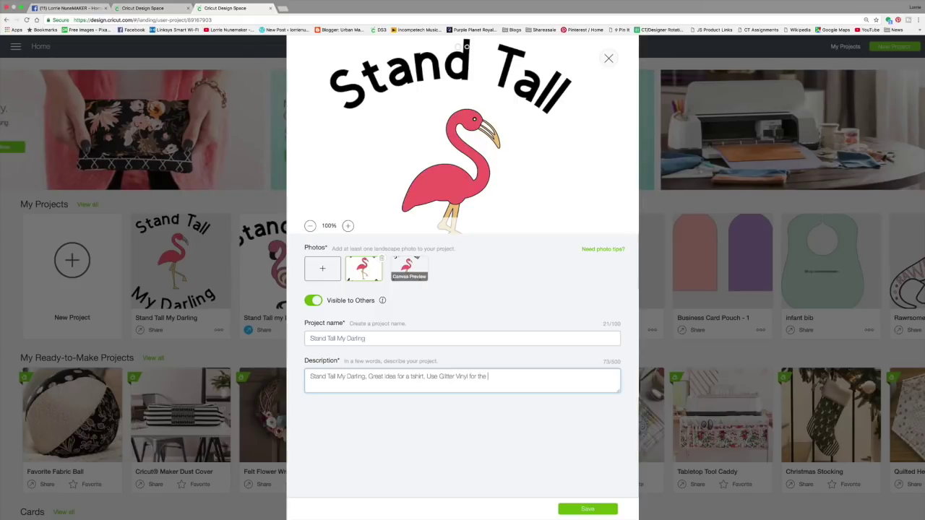
{"action": "type", "text": "FLamingo"}
{"action": "left_click", "coordinate": [582, 510]}
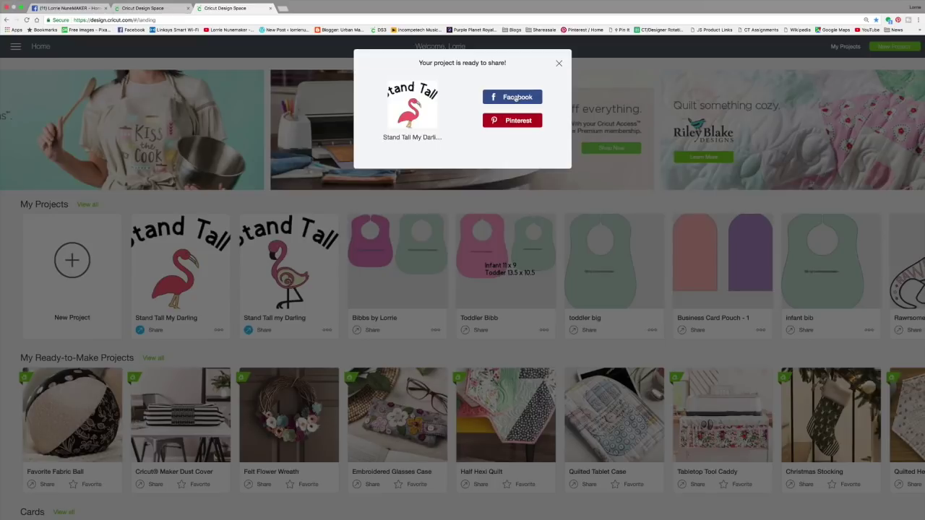
Share to Facebook, choosing to post on a managed page
{"action": "left_click", "coordinate": [514, 98]}
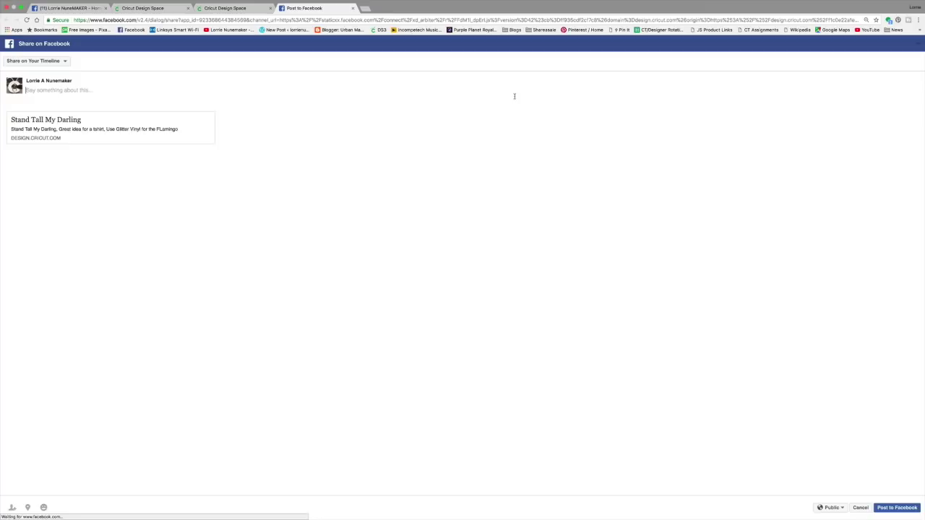
{"action": "left_click", "coordinate": [66, 61]}
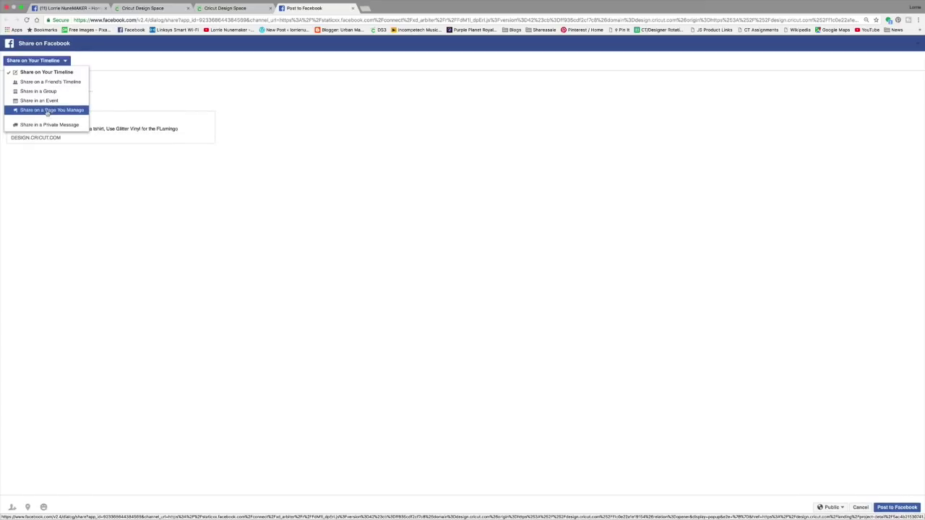
{"action": "left_click", "coordinate": [47, 110]}
{"action": "left_click", "coordinate": [48, 79]}
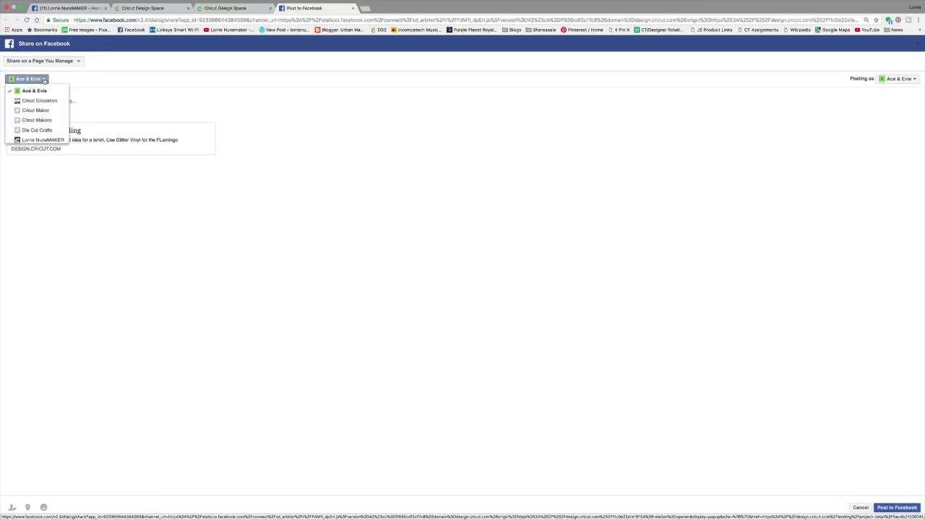
{"action": "left_click", "coordinate": [42, 139]}
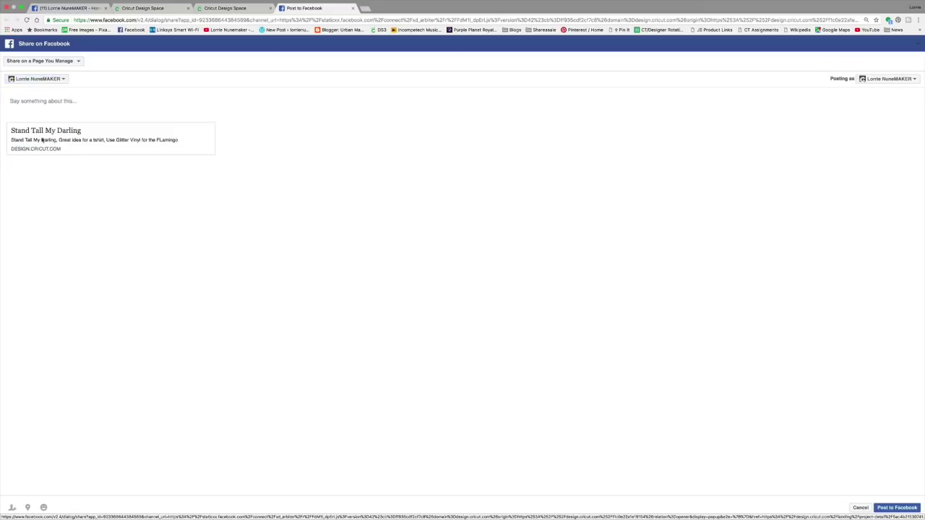
Post with the caption 'New Sharing Feature in Design Space, You can Make this Shirt by clicking below'
{"action": "left_click", "coordinate": [22, 101]}
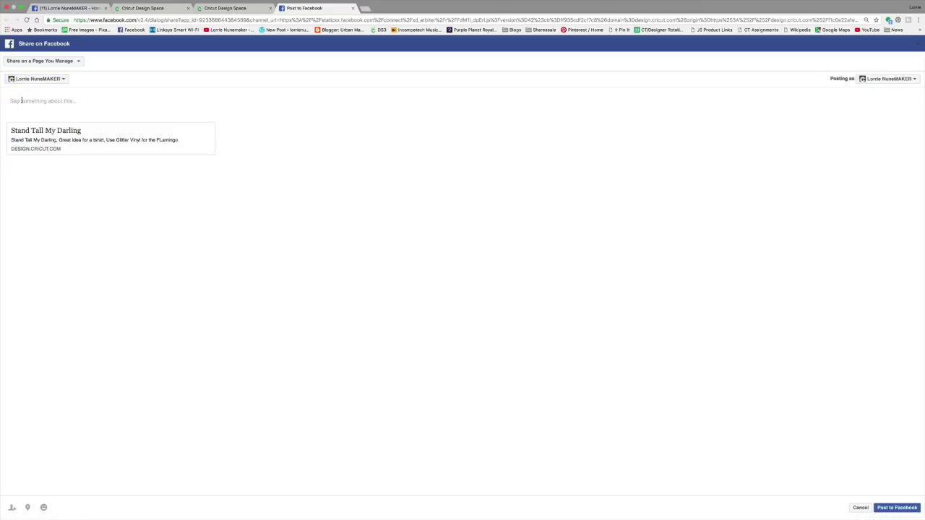
{"action": "type", "text": "New Sharing Feature in Design Space, You can Make this"}
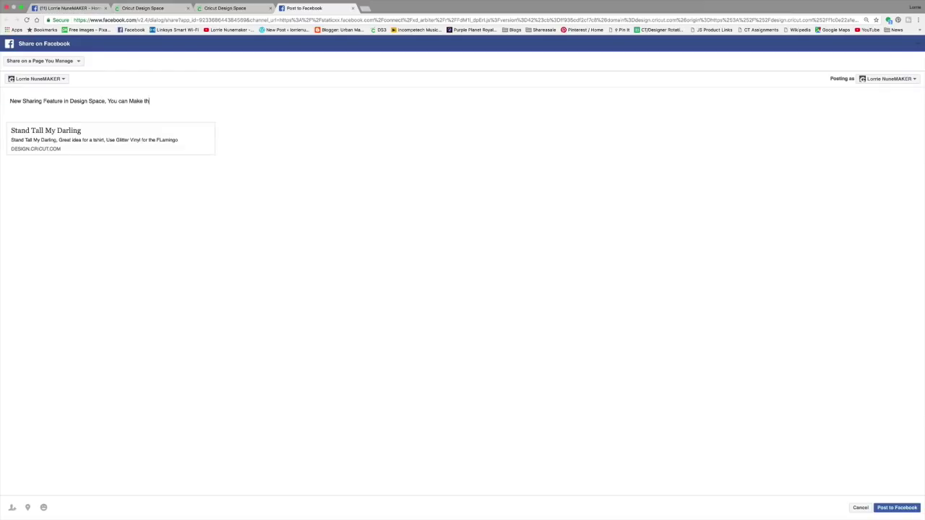
{"action": "type", "text": " Shirt by clicking below"}
{"action": "left_click", "coordinate": [896, 508]}
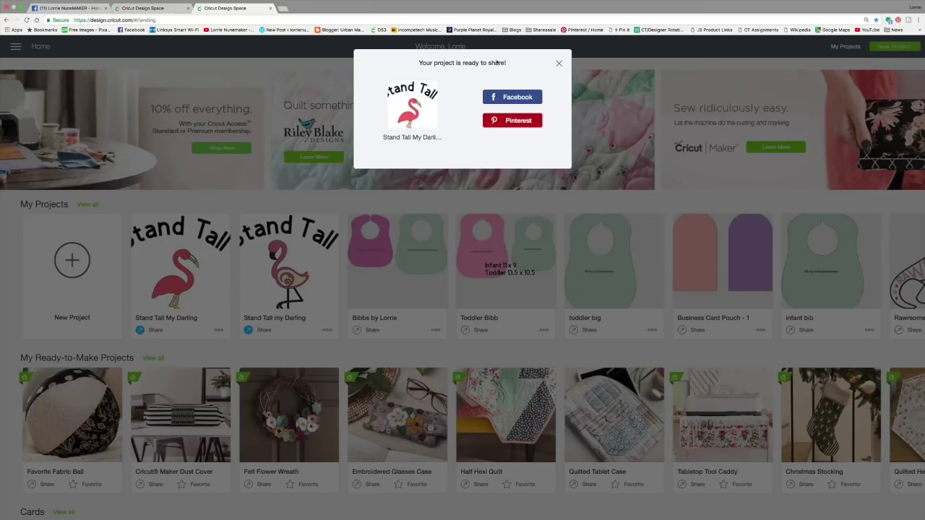
Dismiss the ready-to-share notice and find the new Stand Tall My Darling post on Facebook
{"action": "left_click", "coordinate": [559, 63]}
{"action": "left_click", "coordinate": [63, 7]}
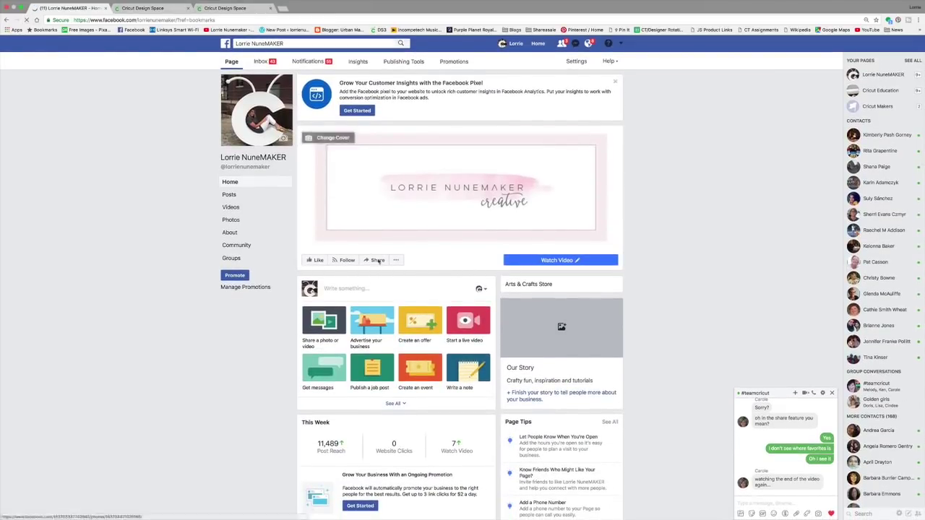
{"action": "scroll", "coordinate": [396, 289], "scroll_direction": "down", "scroll_amount": 5}
{"action": "scroll", "coordinate": [397, 192], "scroll_direction": "up", "scroll_amount": 1}
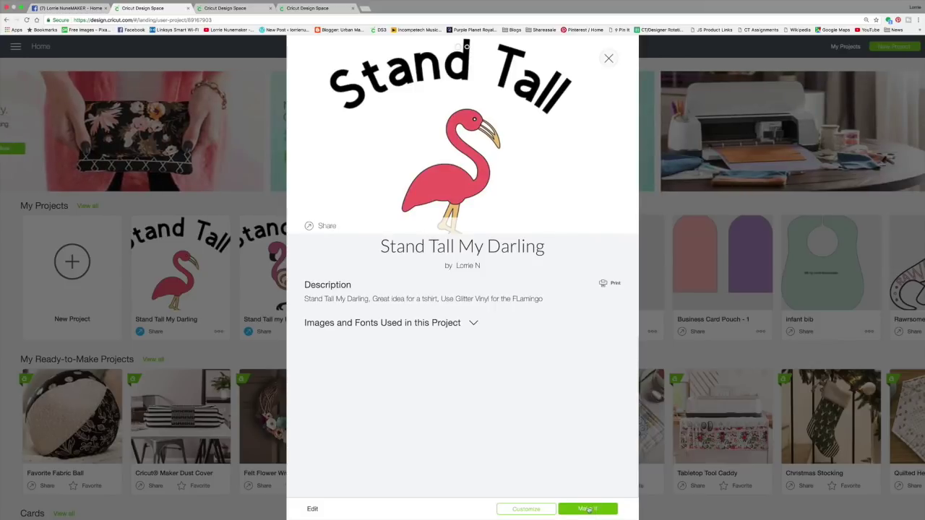
Close the Stand Tall My Darling project details to get back to the home page
{"action": "left_click", "coordinate": [609, 58]}
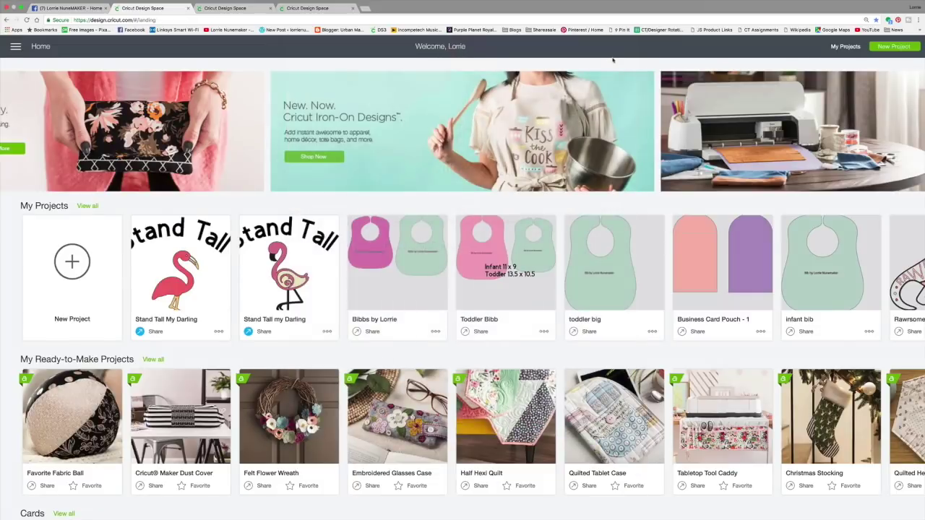
List all ready-to-make projects and star Favorite Fabric Ball and Felt Flower Wreath
{"action": "left_click", "coordinate": [151, 359]}
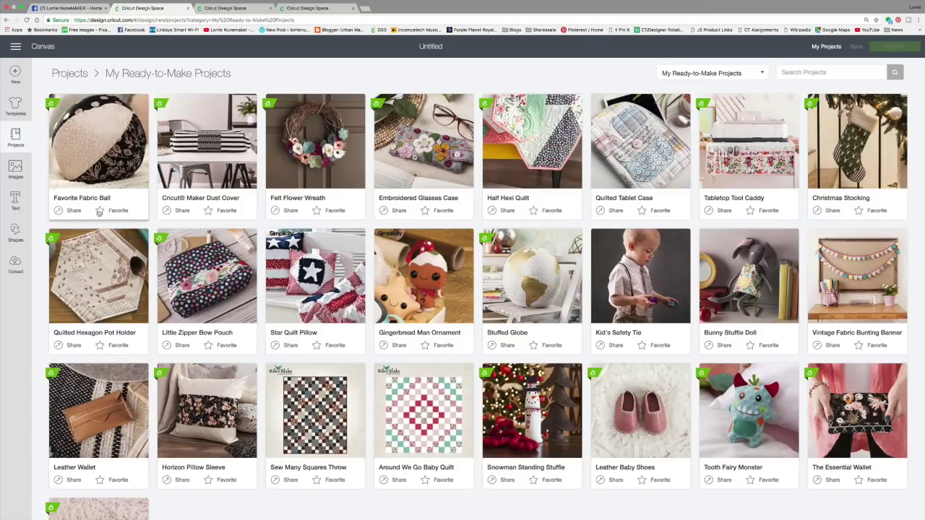
{"action": "left_click", "coordinate": [99, 210]}
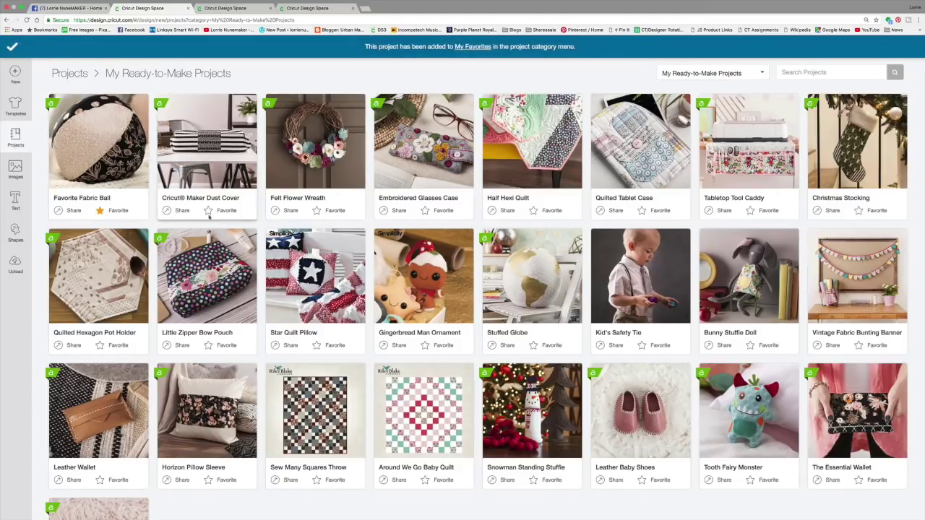
{"action": "left_click", "coordinate": [316, 211]}
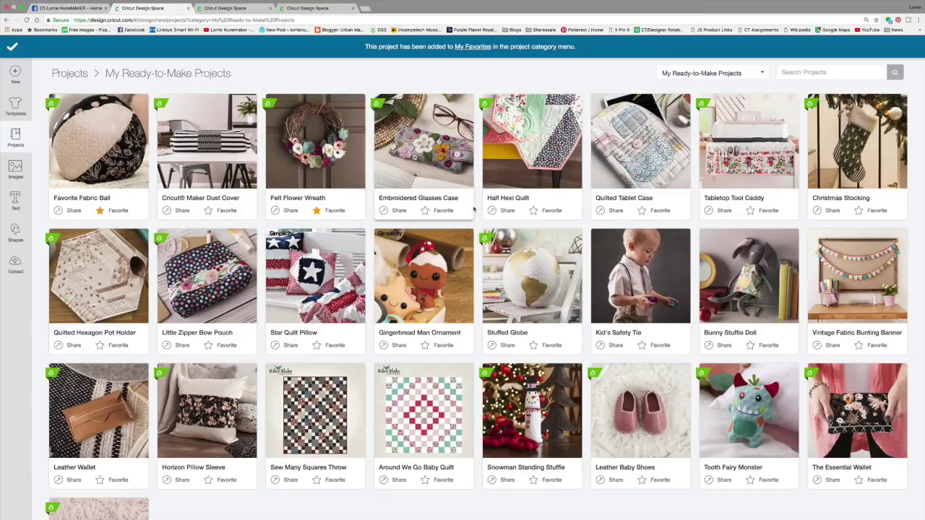
{"action": "scroll", "coordinate": [506, 327], "scroll_direction": "down", "scroll_amount": 3}
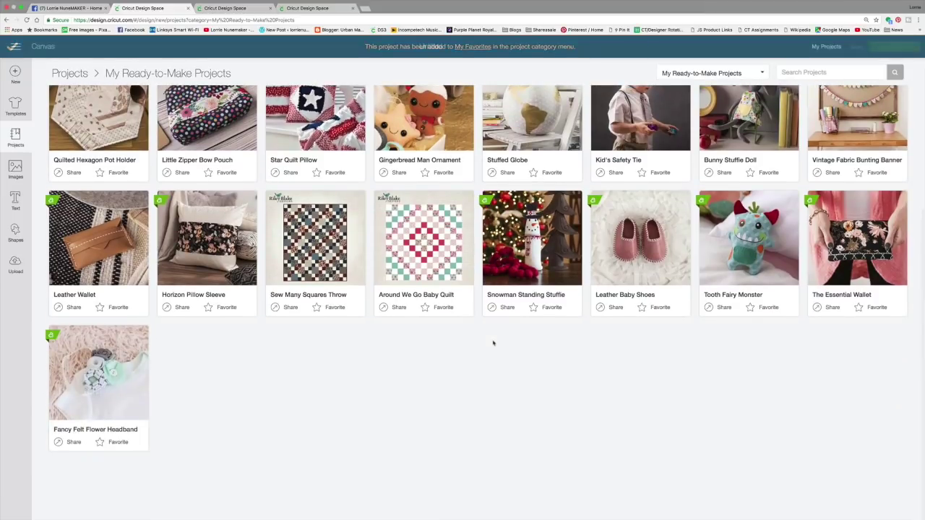
{"action": "scroll", "coordinate": [494, 343], "scroll_direction": "up", "scroll_amount": 3}
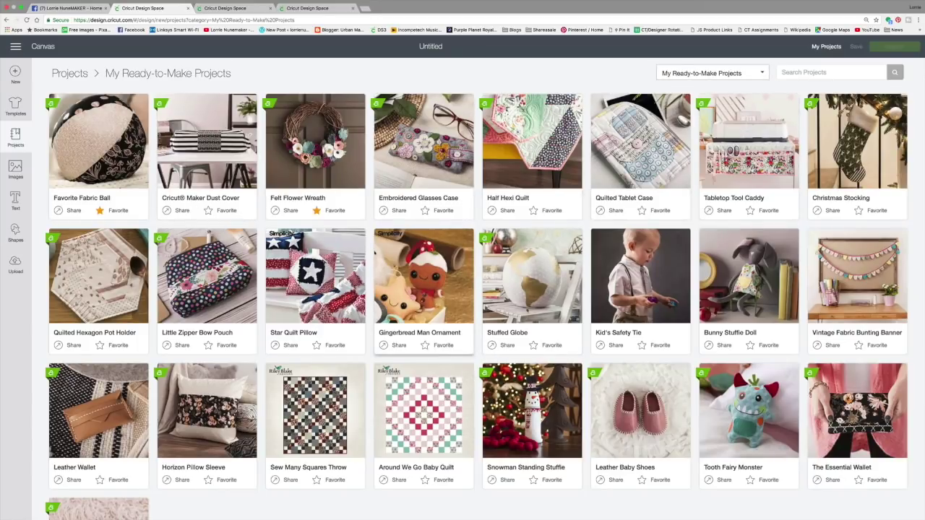
Switch the project category dropdown to My Favorites
{"action": "left_click", "coordinate": [763, 74]}
{"action": "left_click", "coordinate": [696, 97]}
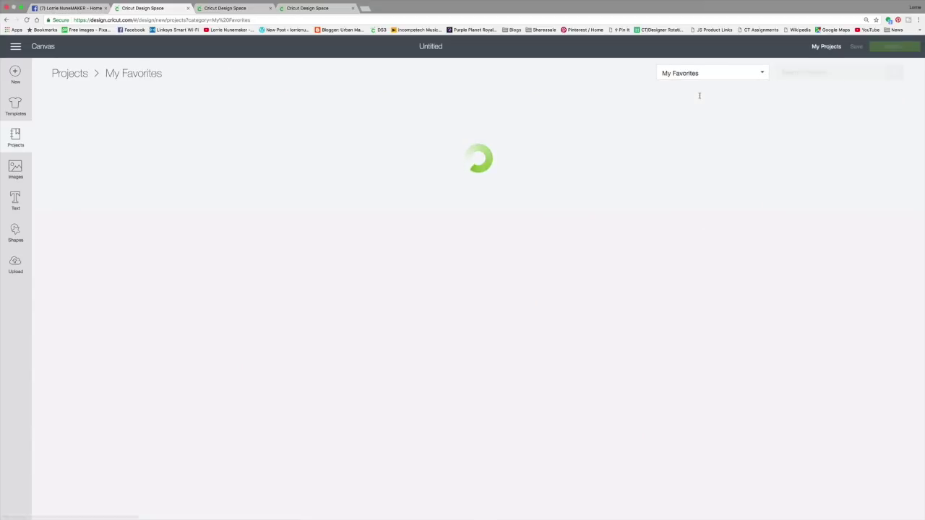